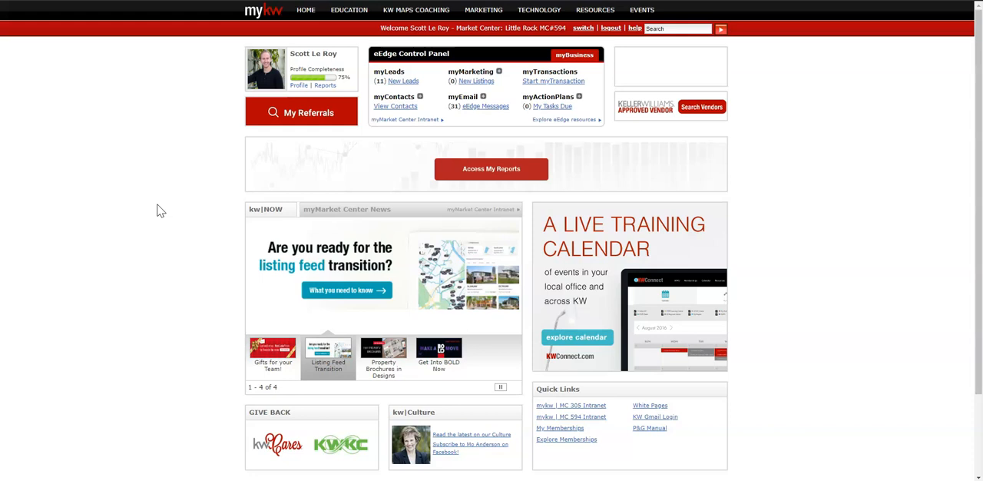
Step: Open the eEdge contacts list and go to the group management page to review the existing contact groups
click(400, 110)
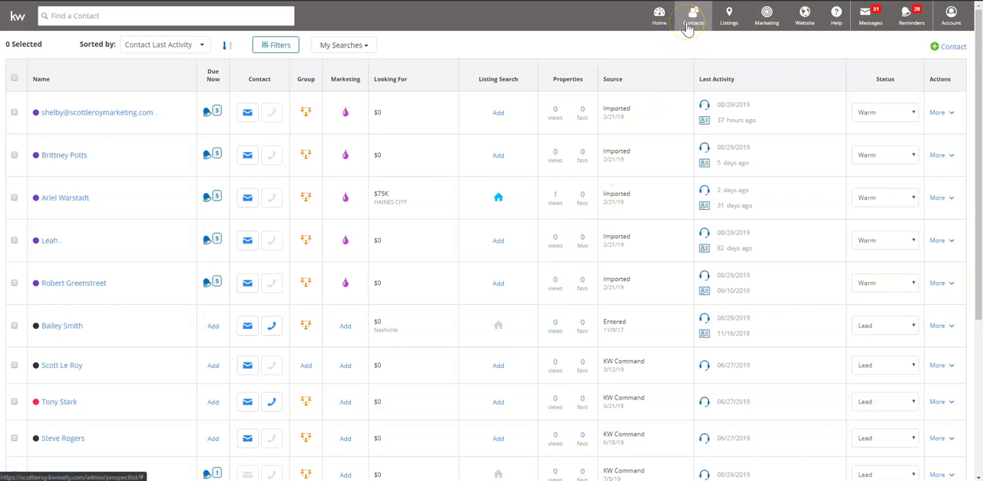
mouse_move(691, 27)
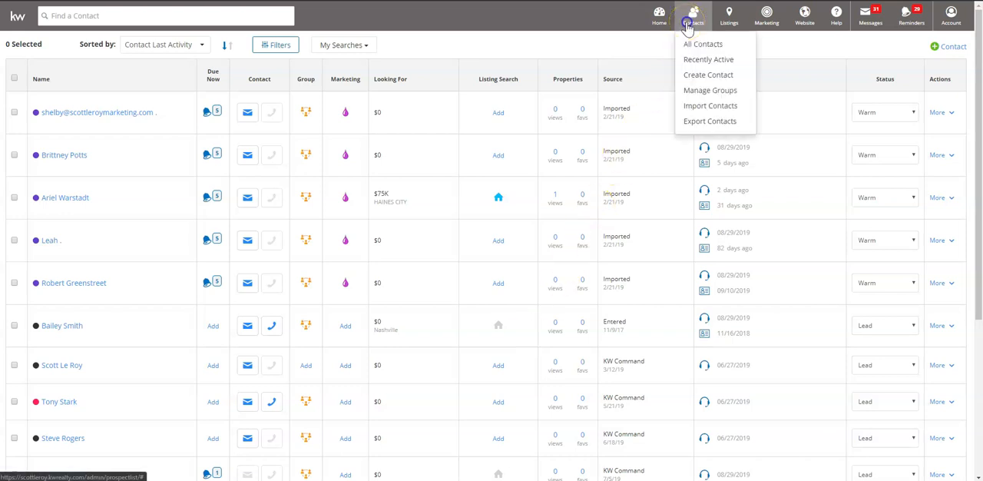
click(698, 93)
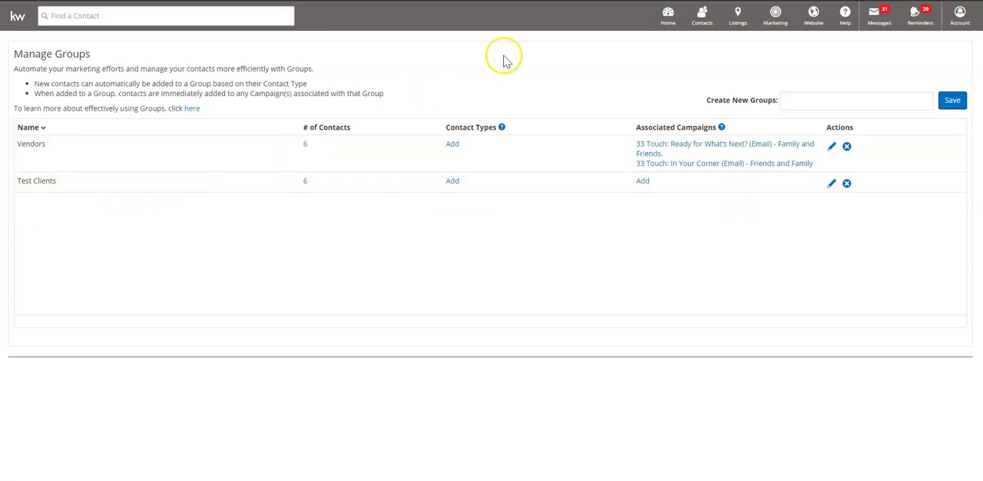
Step: Open the contact export page and choose only the Test Clients group as the export filter
mouse_move(702, 17)
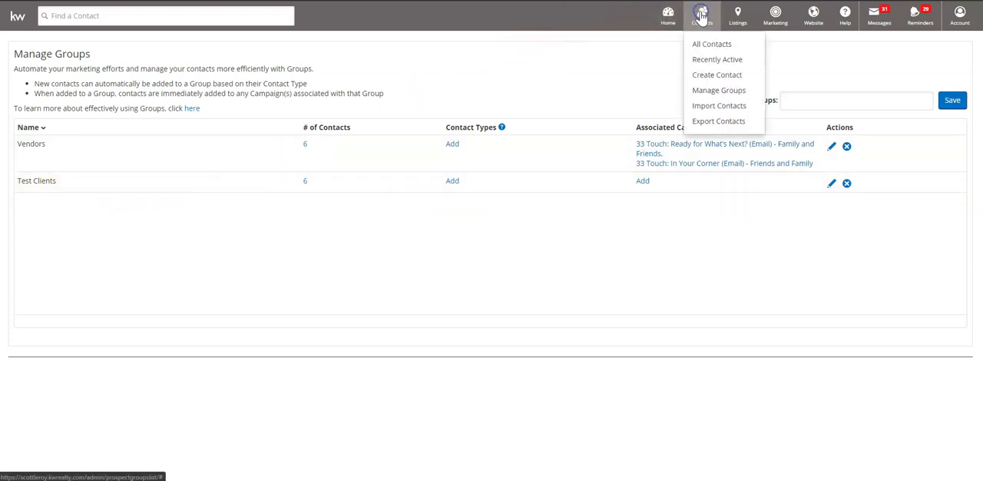
click(699, 120)
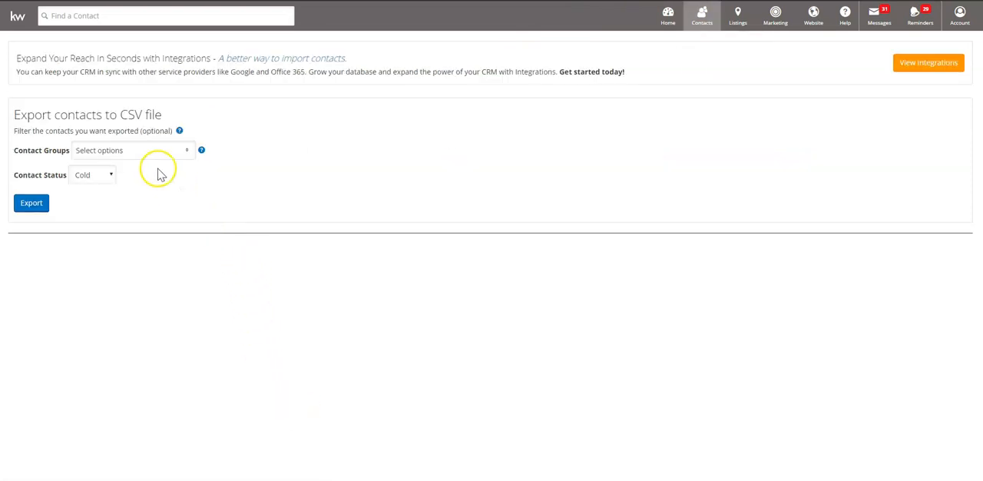
click(114, 155)
click(81, 169)
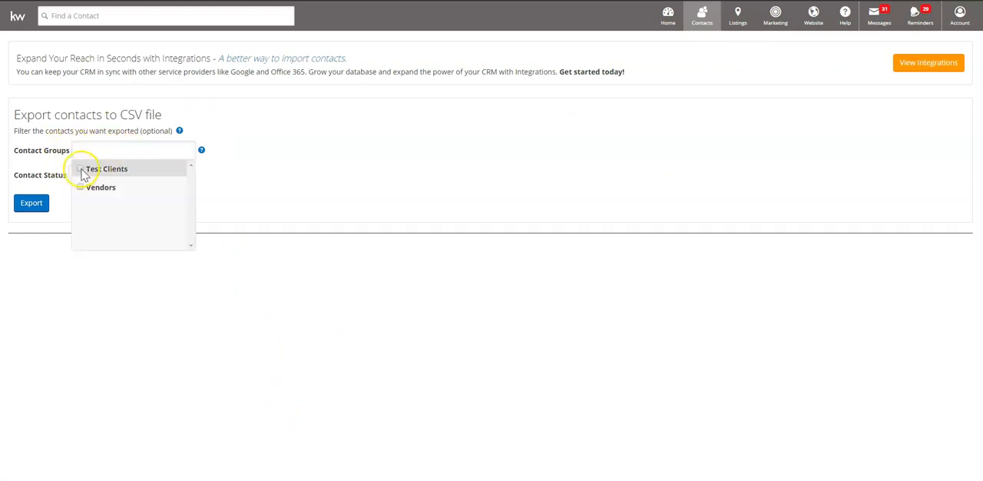
click(80, 169)
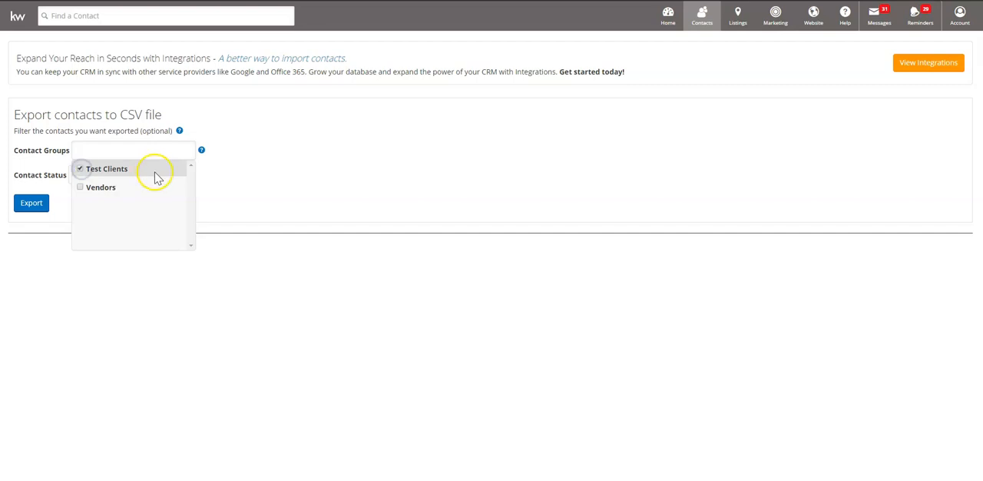
click(80, 188)
click(80, 189)
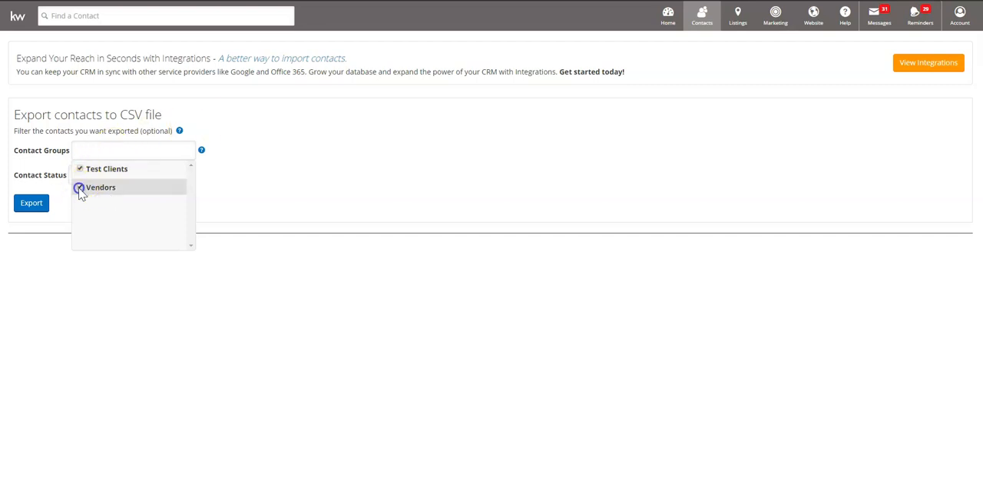
click(272, 182)
Step: Set the contact status filter to All and export the Test Clients group to a CSV file
click(85, 176)
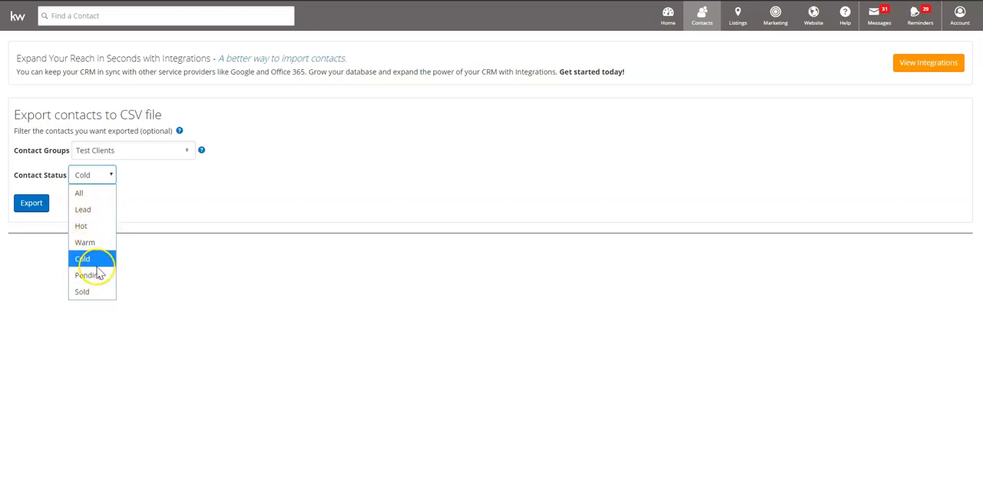
click(102, 195)
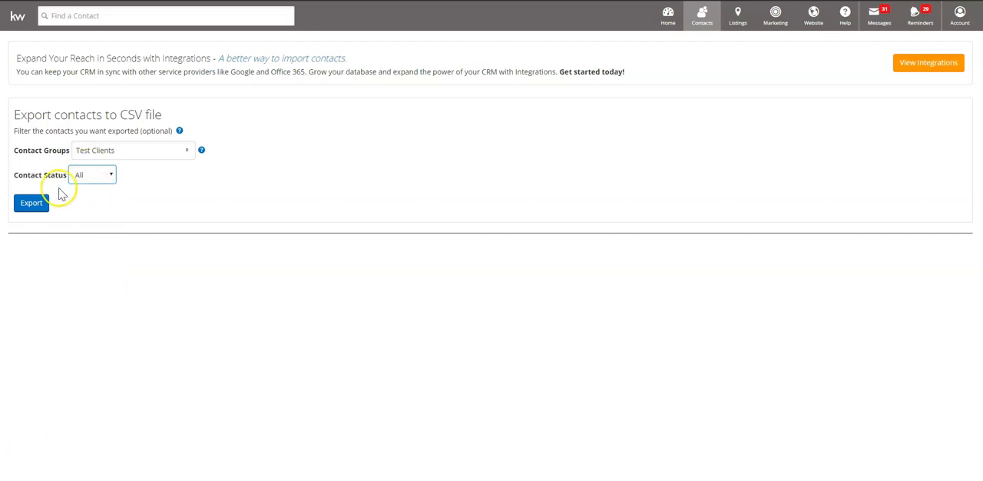
click(30, 206)
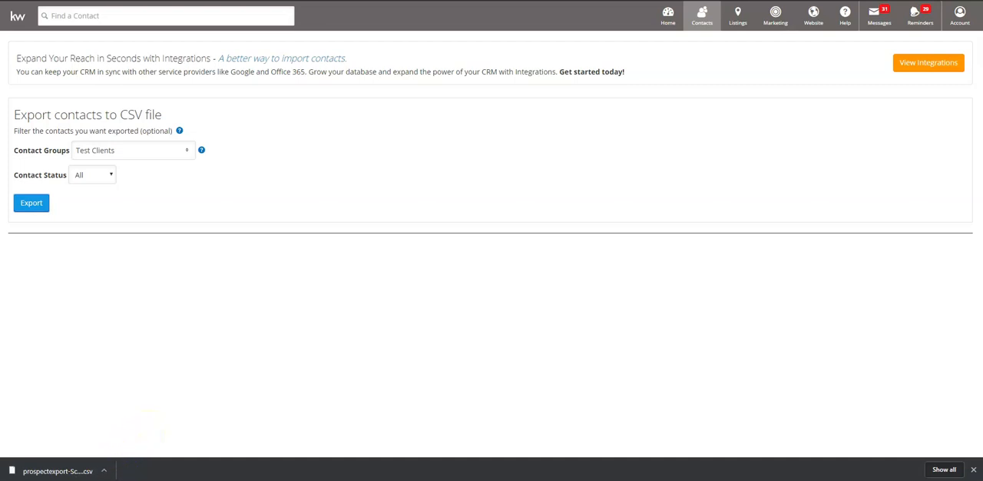
Step: Rename the newly exported CSV in the Downloads folder as Test Clients Export, then minimize the folder window
drag(982, 130, 340, 50)
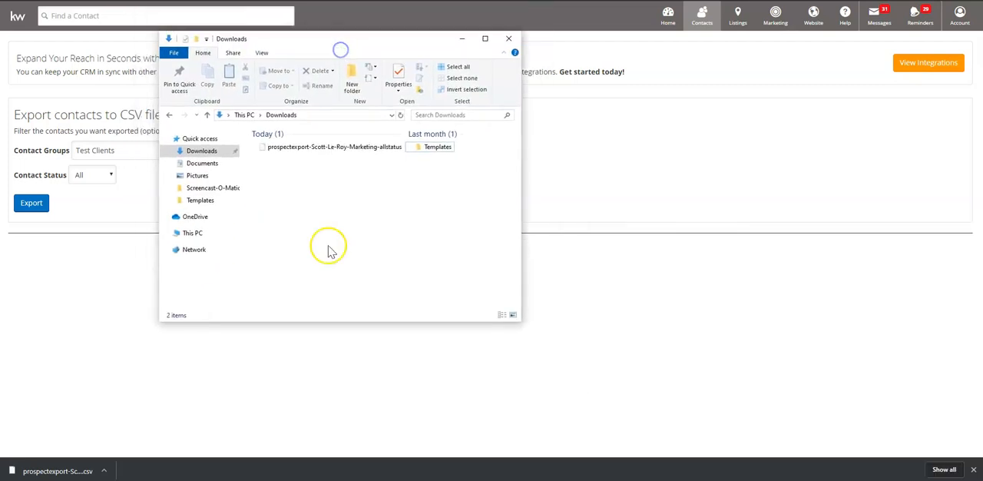
click(304, 151)
right_click(304, 150)
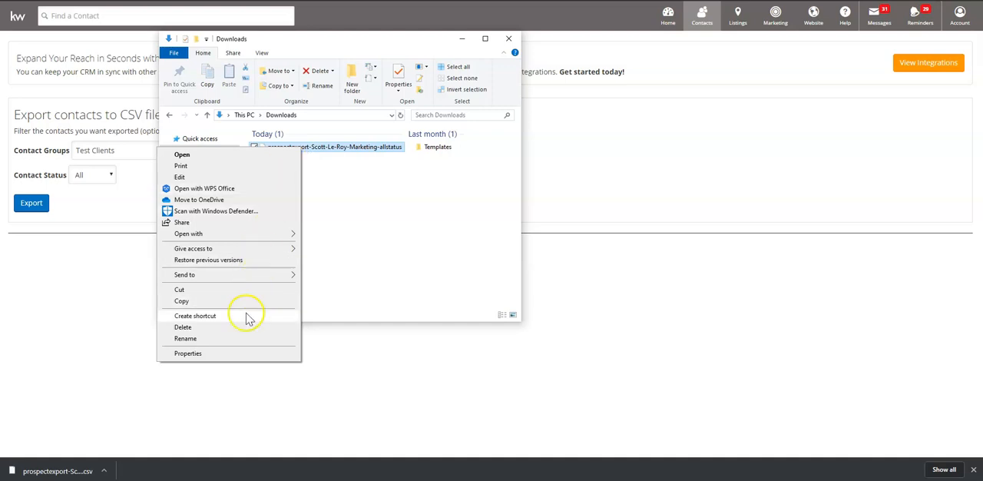
click(231, 341)
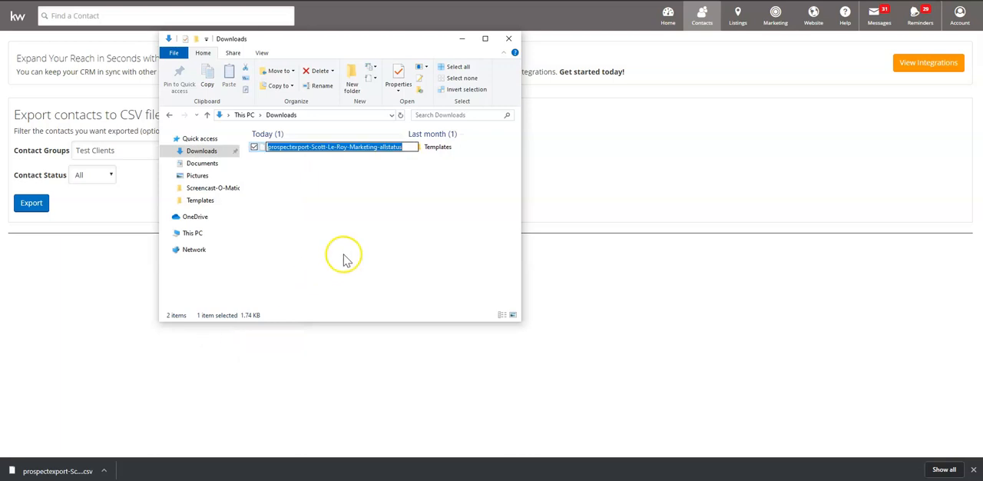
text(Test Clients Export)
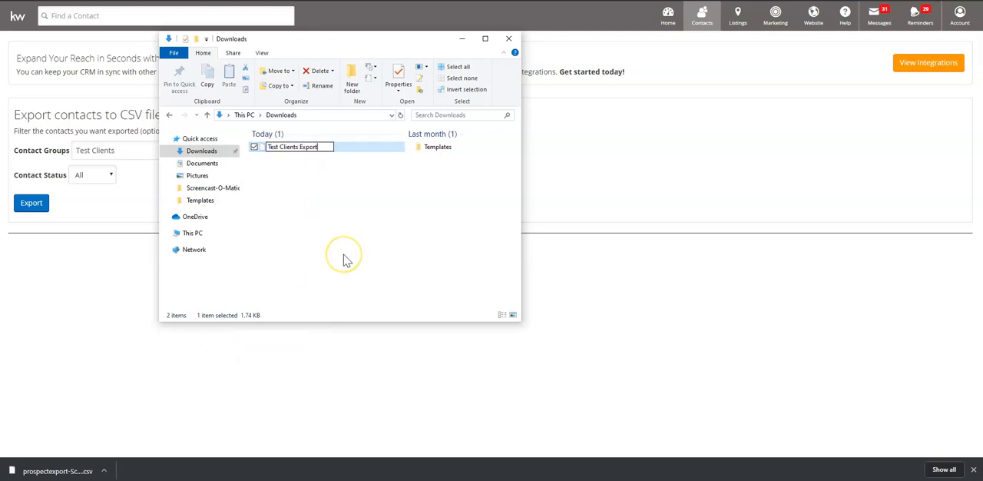
click(344, 259)
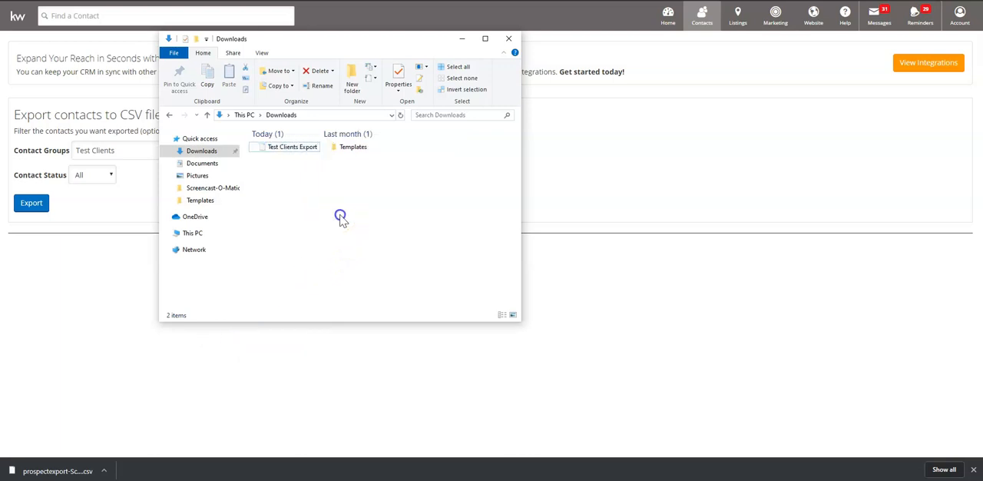
click(464, 41)
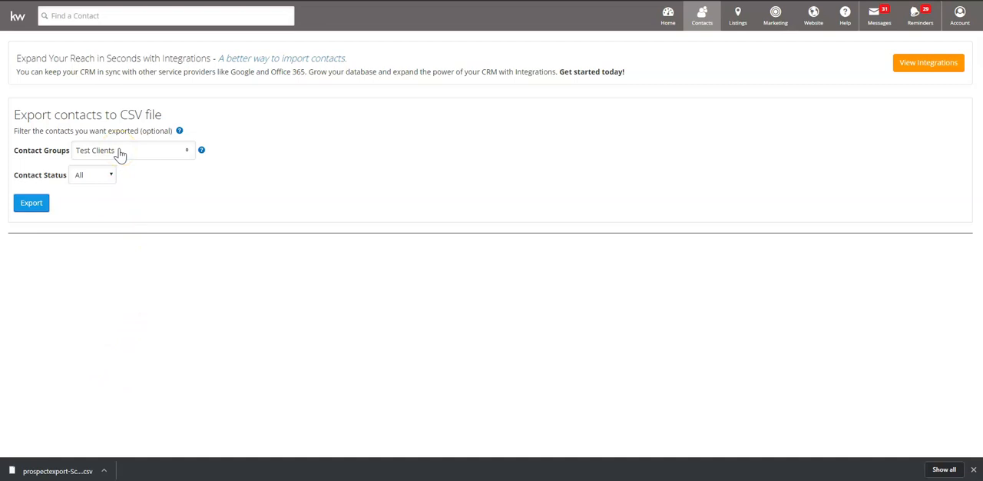
Step: Replace the Test Clients group with Vendors in the export filter and export that group to CSV
click(177, 154)
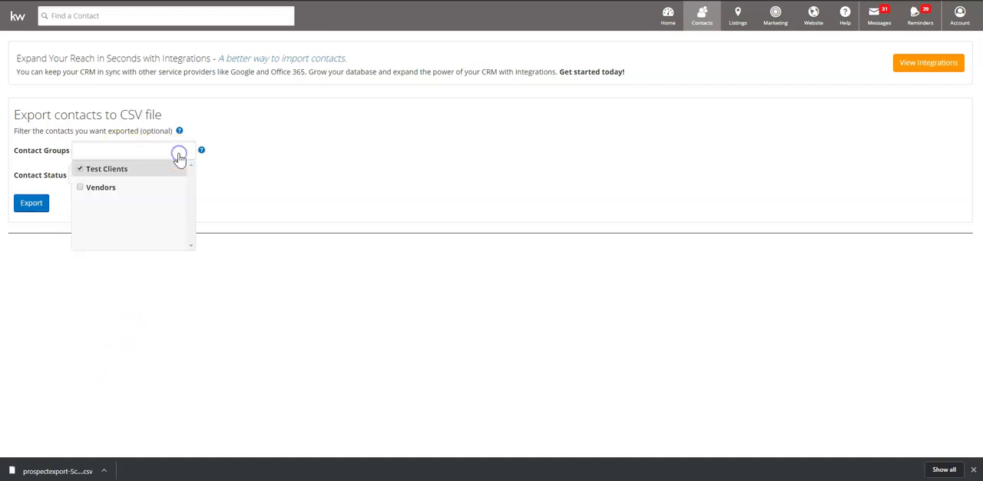
click(80, 170)
click(81, 188)
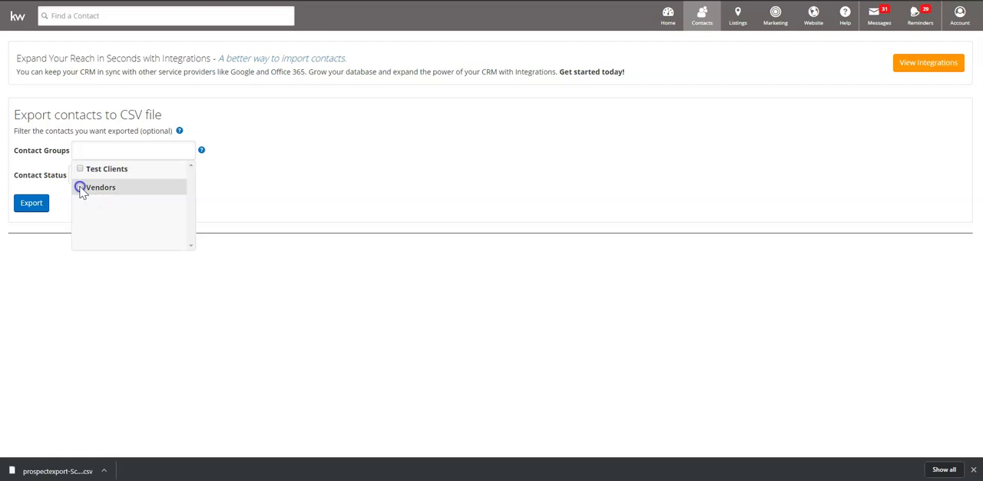
click(54, 221)
click(34, 206)
click(213, 419)
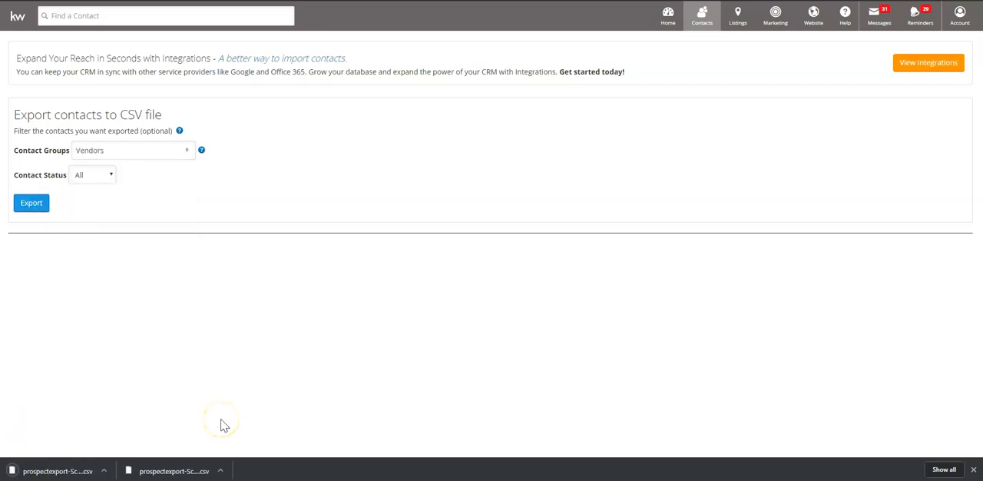
Step: Rename the second exported CSV in the Downloads folder as Vendors Export, then minimize the folder window
click(135, 472)
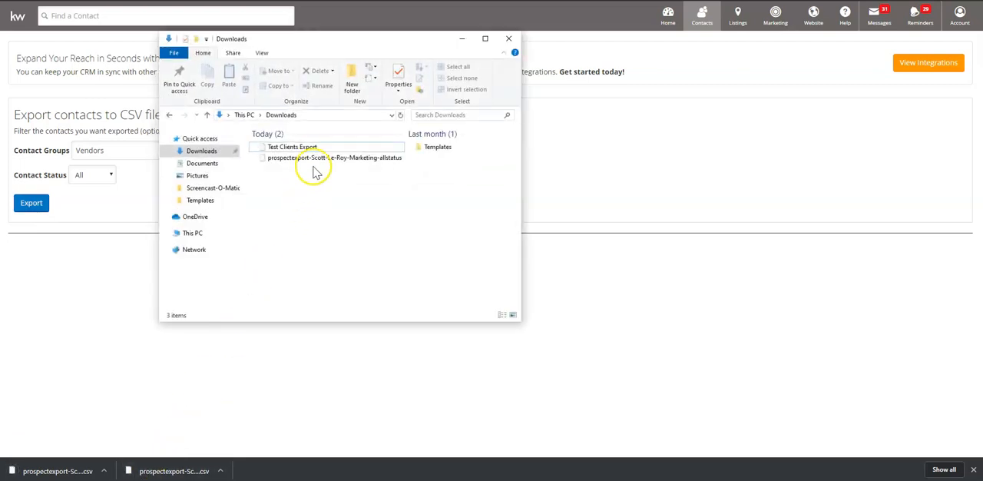
click(316, 160)
right_click(318, 164)
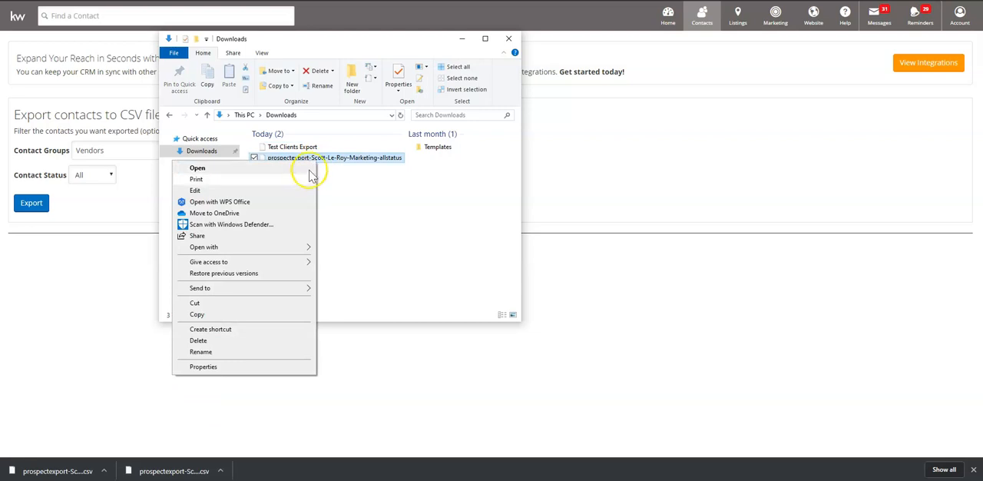
click(248, 351)
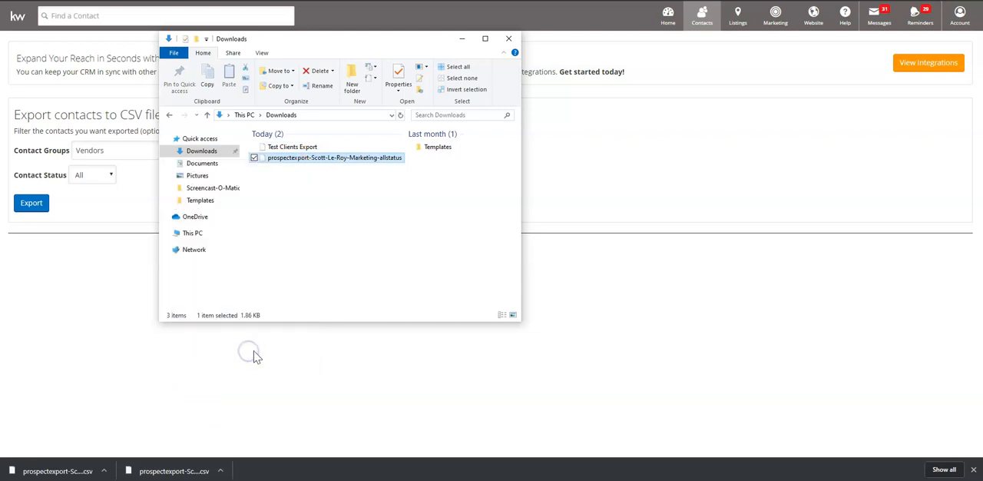
text(Vendors Expo)
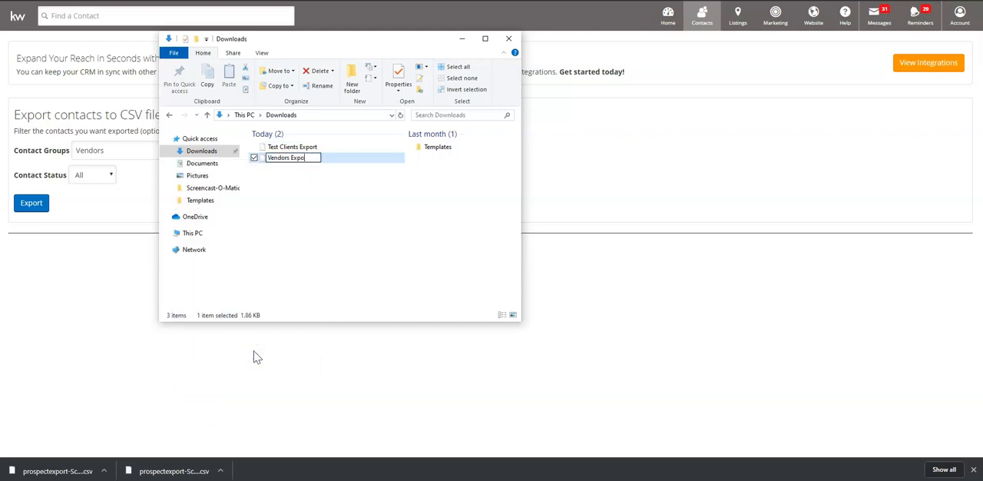
text(rt)
key(Return)
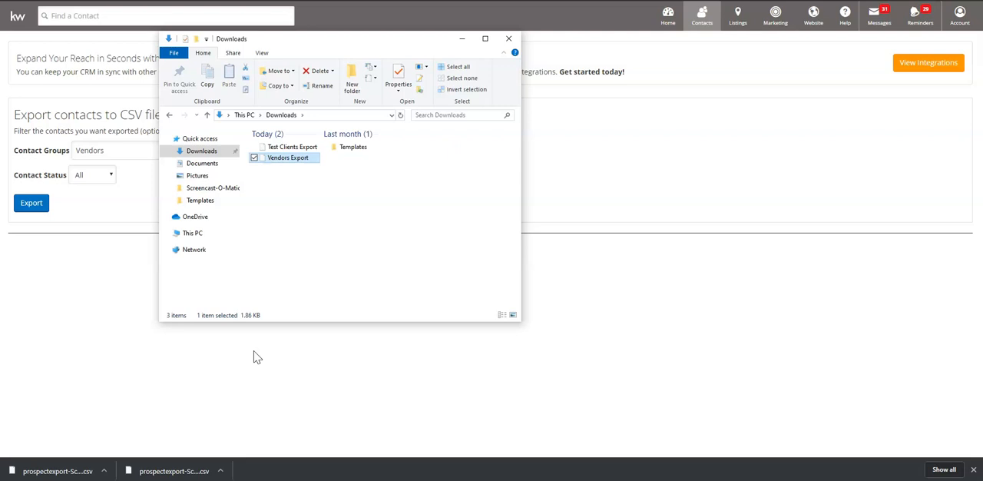
click(461, 41)
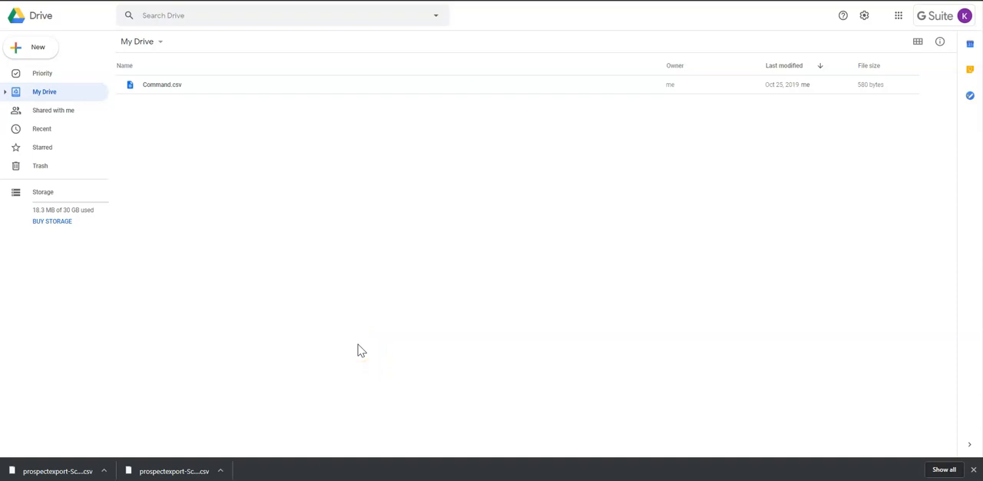
Step: Switch to Google Drive, open Command.csv with Google Sheets, and return to the My Drive file list
double_click(315, 86)
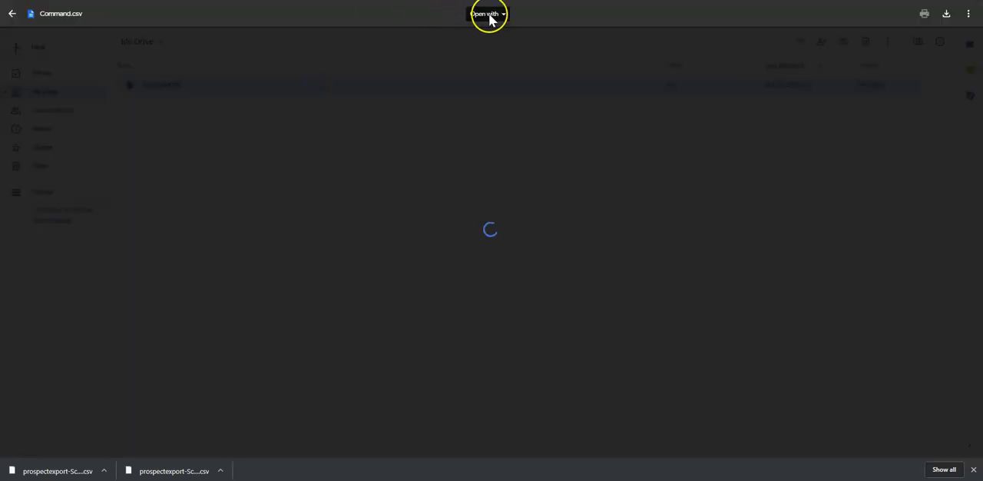
click(493, 14)
click(500, 60)
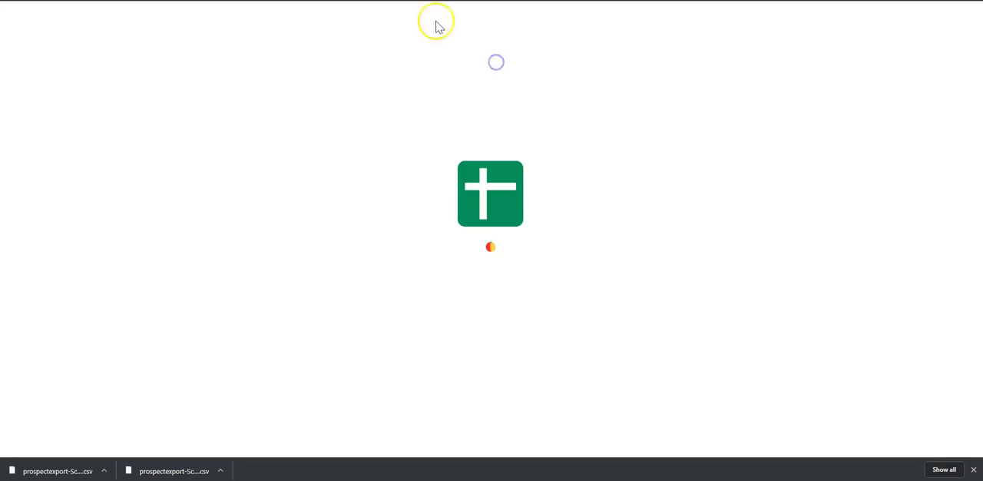
click(11, 13)
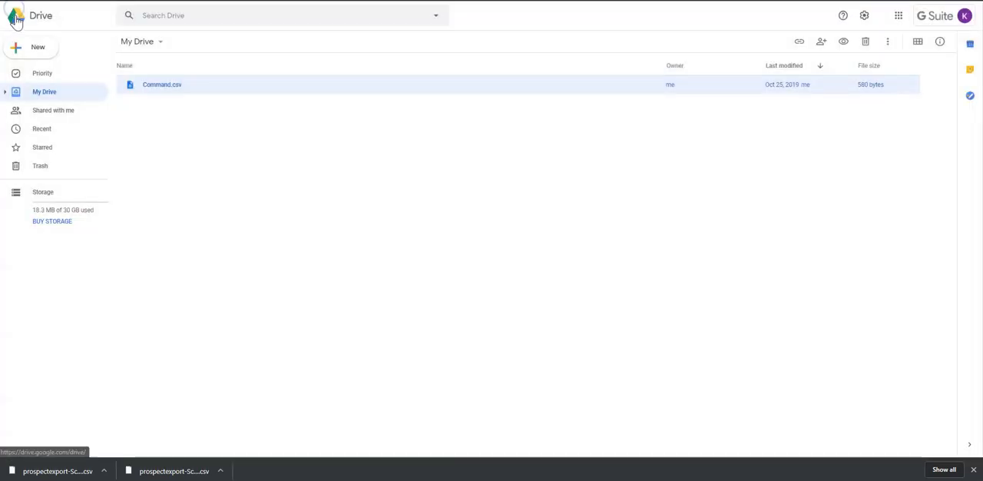
Step: Upload the Test Clients Export file from the Downloads folder to My Drive
click(32, 49)
click(76, 73)
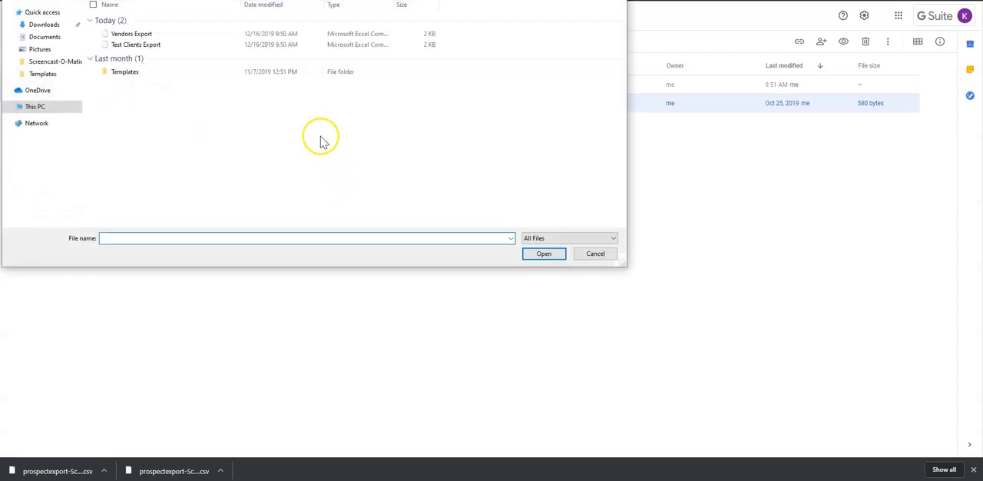
double_click(167, 45)
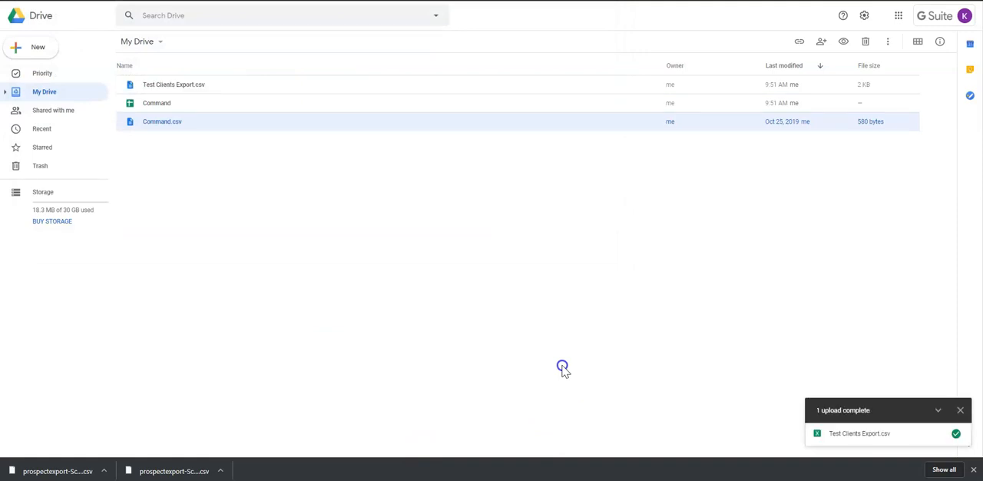
Step: Open the uploaded Test Clients Export.csv with Google Sheets
double_click(261, 88)
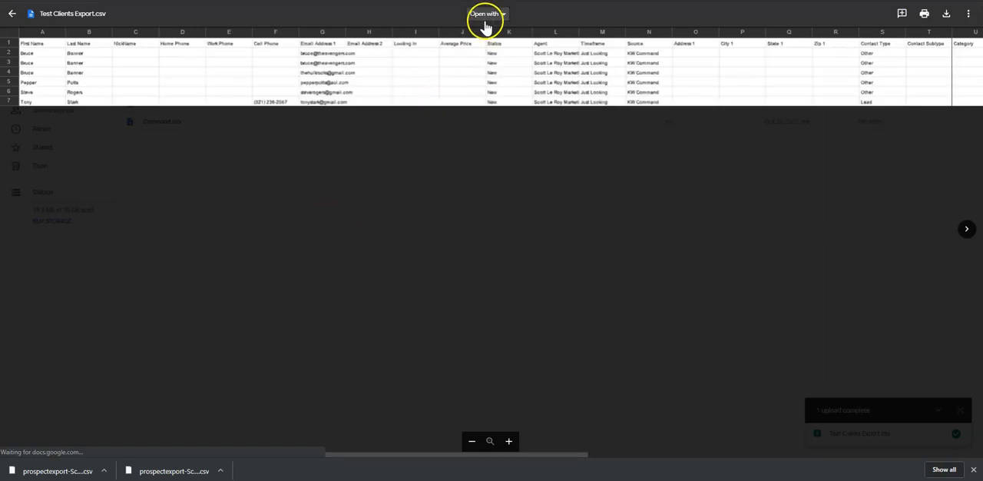
click(486, 14)
click(494, 62)
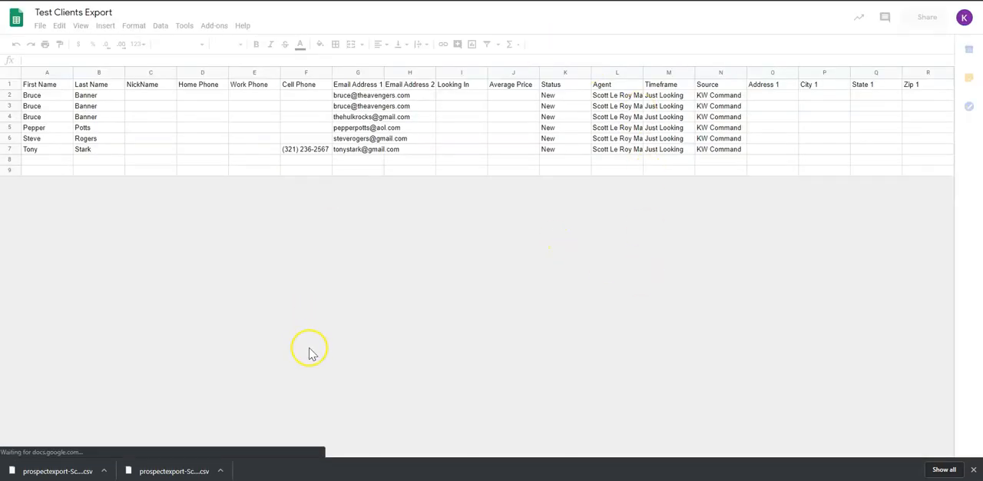
Step: Copy the first names from the Test Clients Export sheet into the Command sheet's First Name column, starting at A2
click(46, 73)
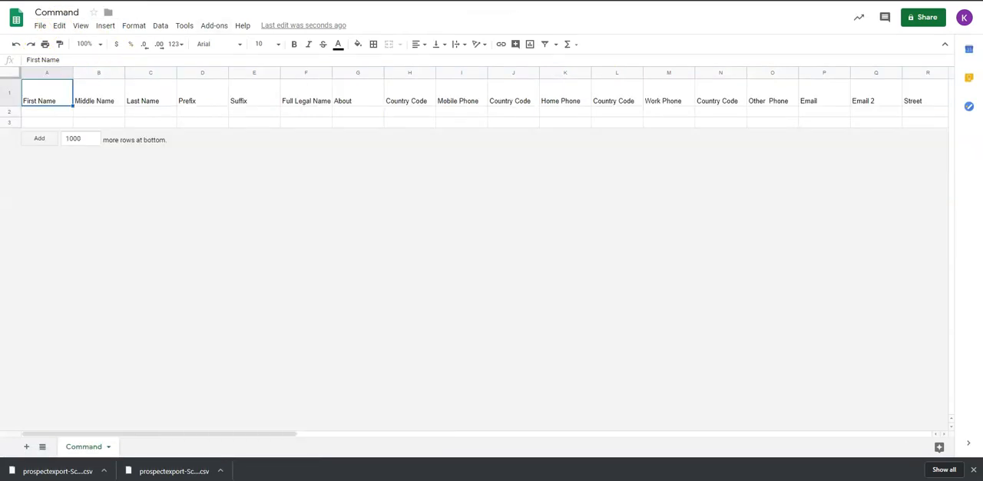
click(33, 113)
text(Bruce Bruce Bruce Pepper Steve Tony)
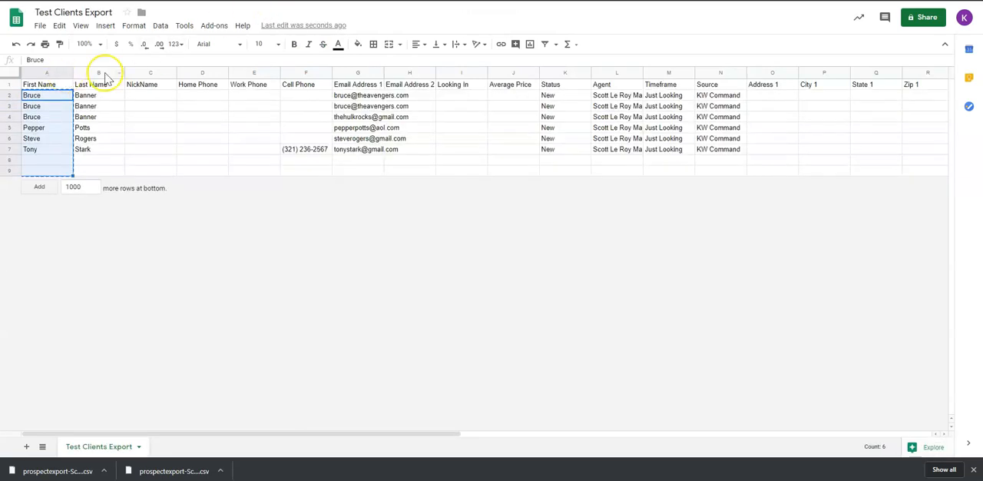
Step: Copy the last names from the Test Clients Export sheet into the Command sheet's Last Name column, starting at C2
click(103, 73)
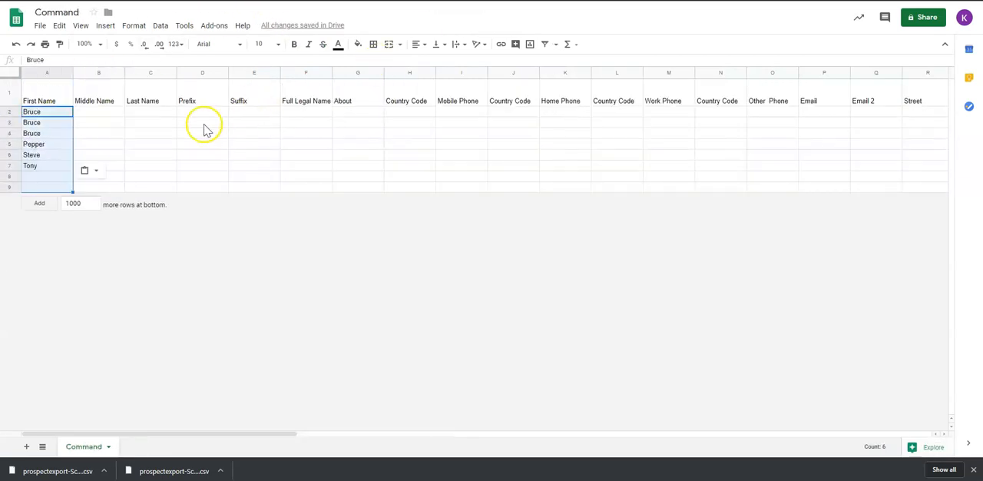
click(158, 111)
text(Banner Banner Banner Potts Rogers Stark)
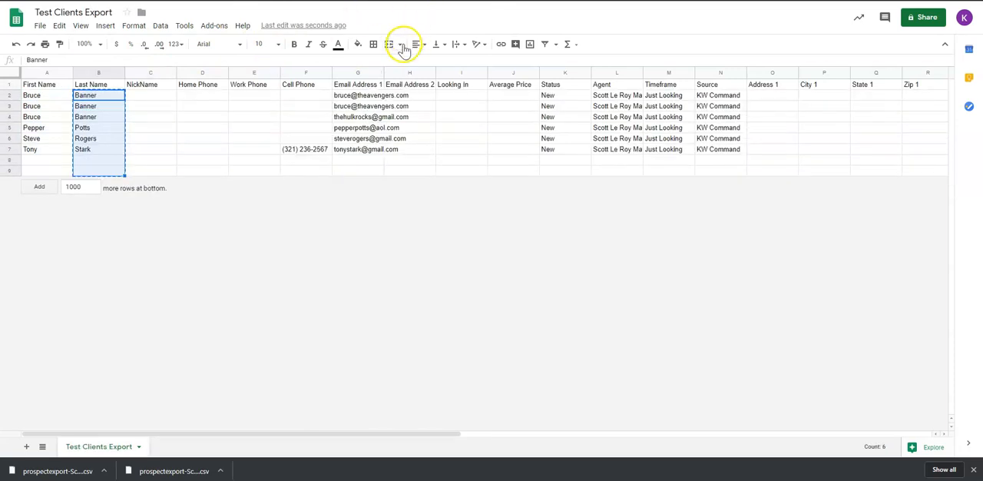
Step: Copy the Email Address 1 entries from Test Clients Export into the Command sheet's Email column, starting at P2
drag(358, 95, 358, 170)
key(ctrl+c)
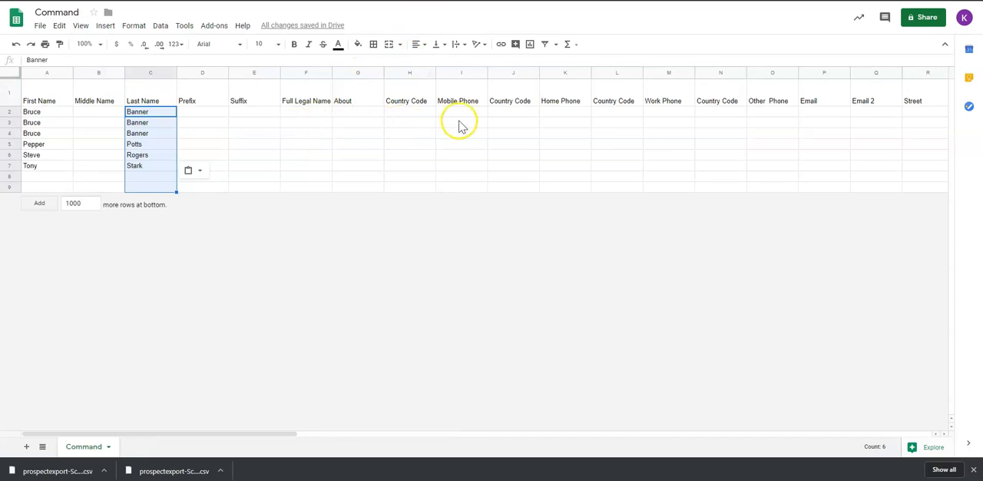
click(806, 113)
key(ctrl+v)
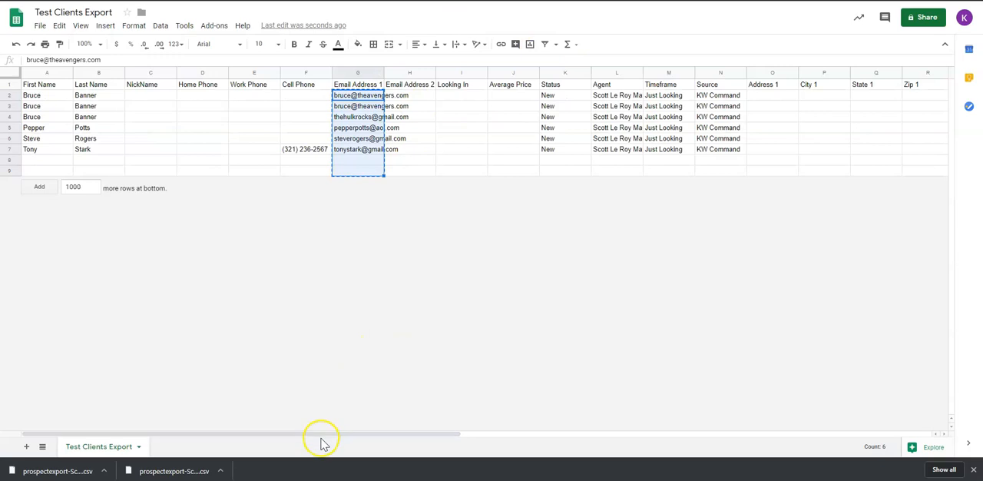
Step: Review the remaining Test Clients Export columns, including Status, and enter "Test Clients, New" in the Command sheet's Tags cell AU2
drag(332, 434, 366, 424)
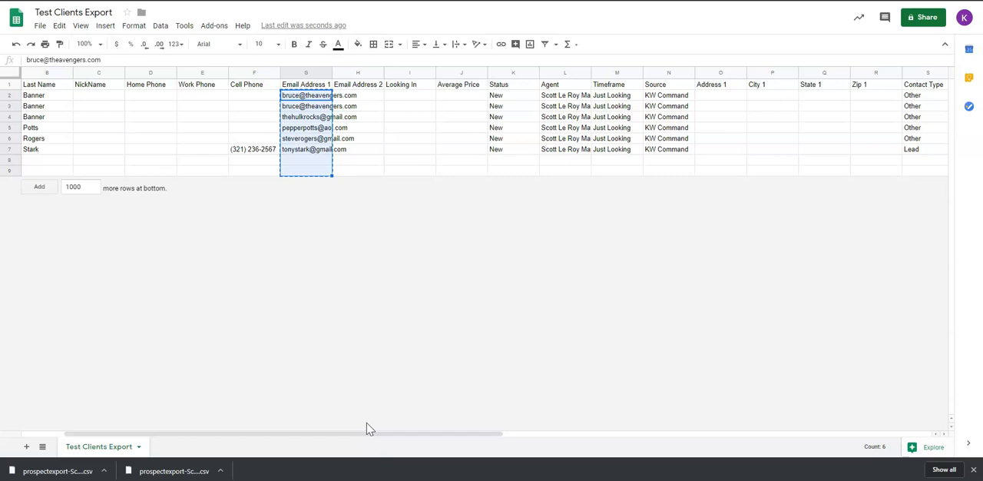
drag(368, 431, 461, 399)
drag(305, 90, 300, 159)
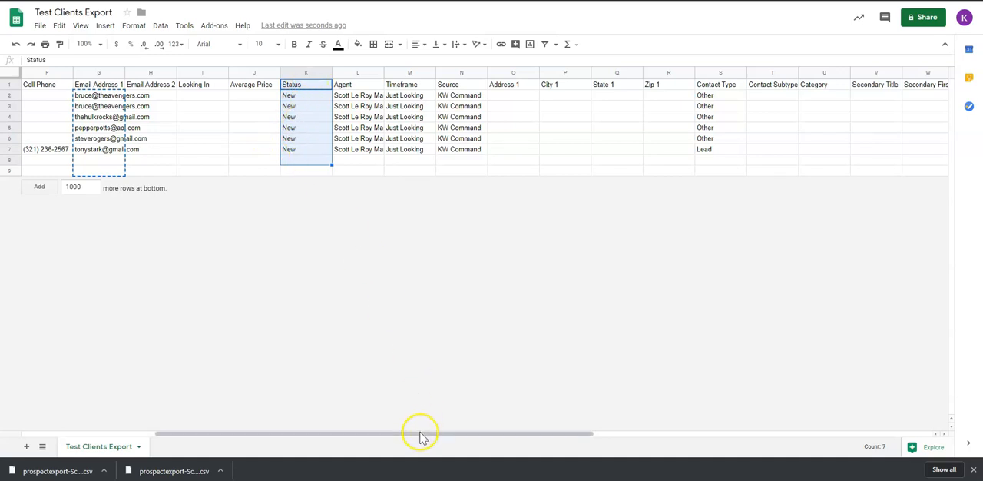
drag(421, 437, 733, 410)
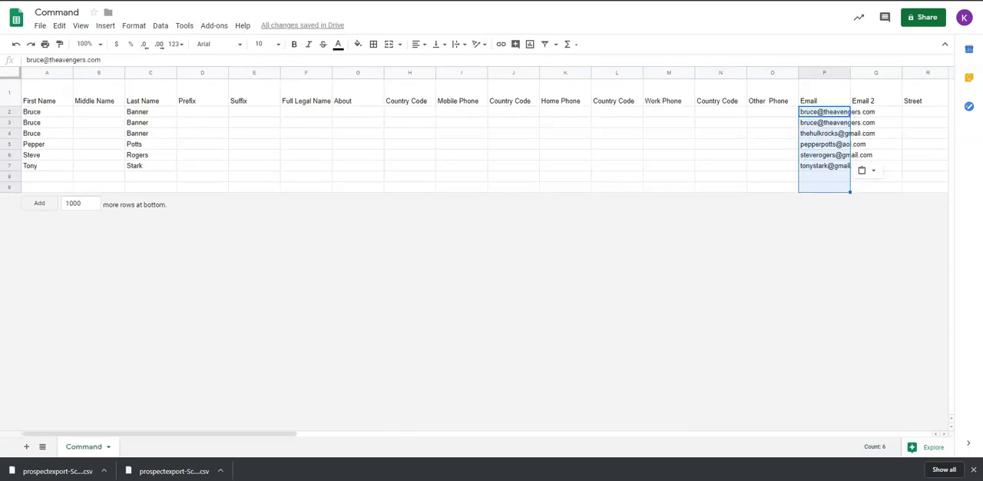
drag(193, 437, 742, 396)
click(614, 73)
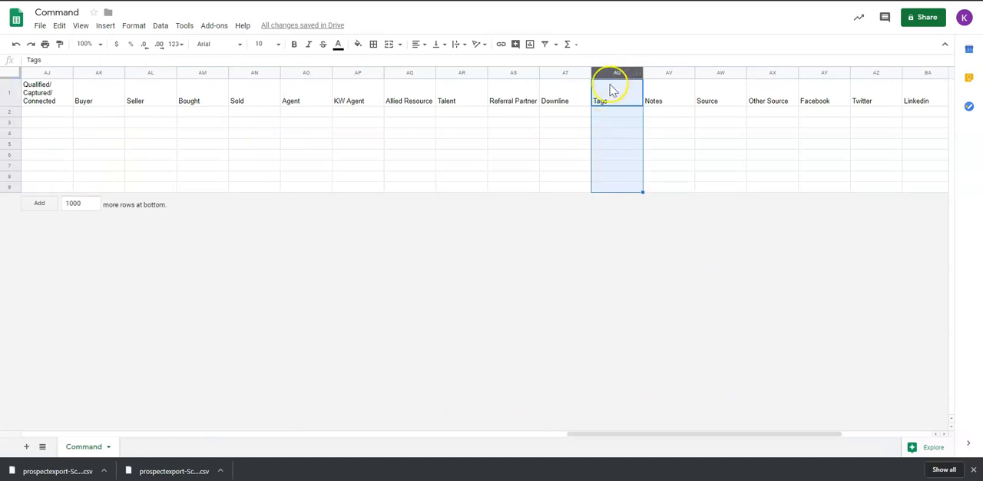
click(611, 112)
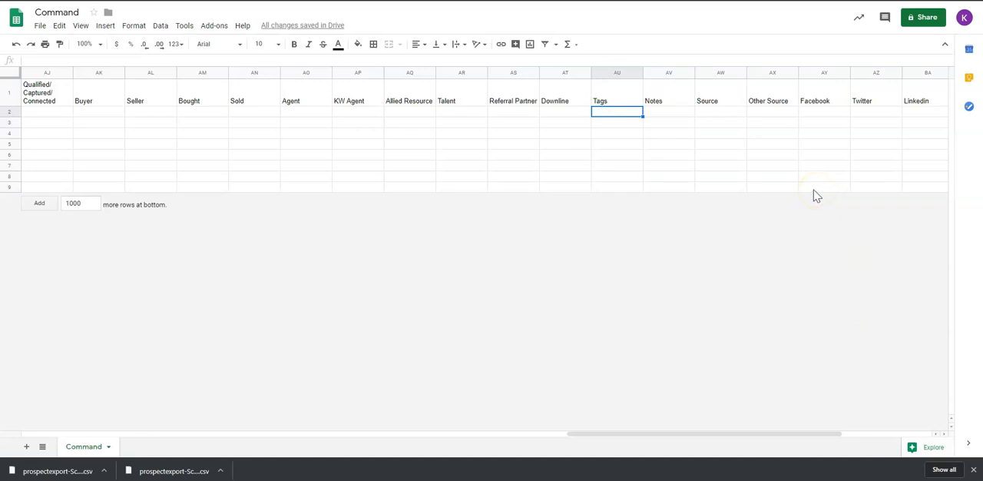
text(Test Clients,)
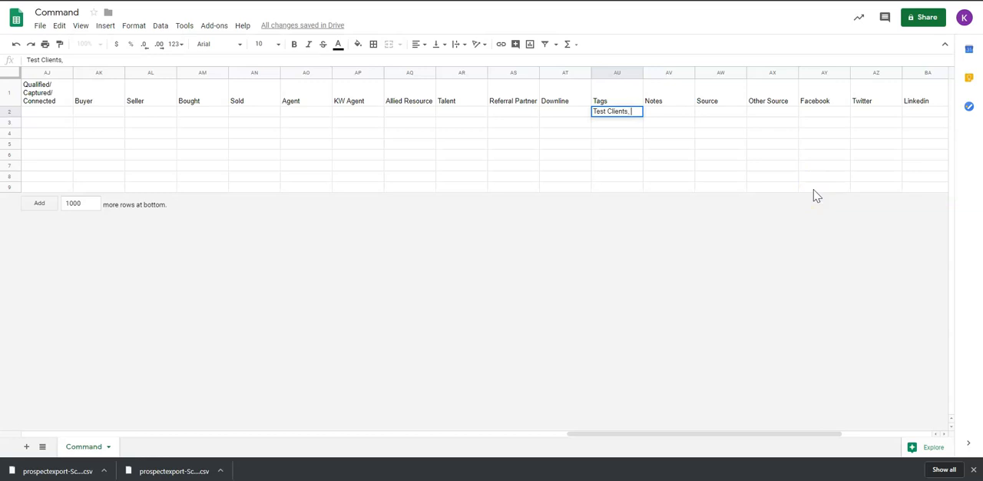
text(New)
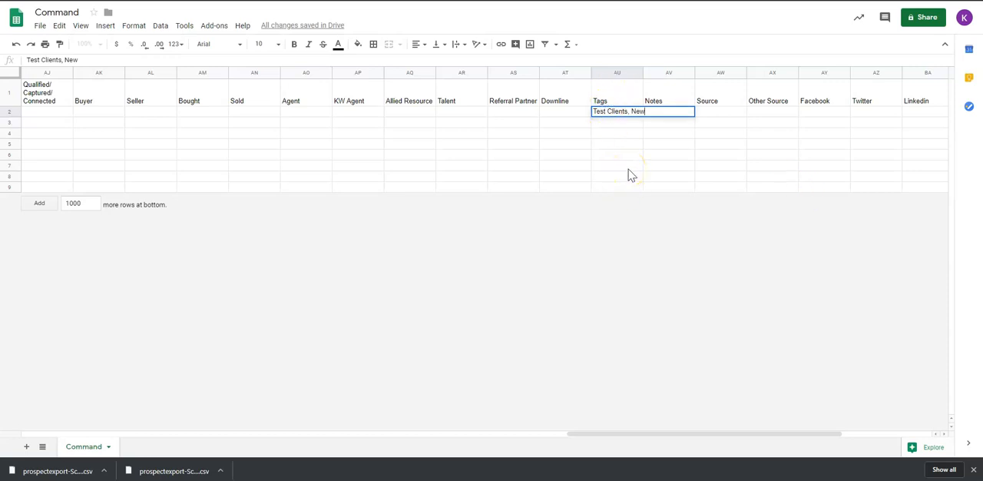
click(617, 132)
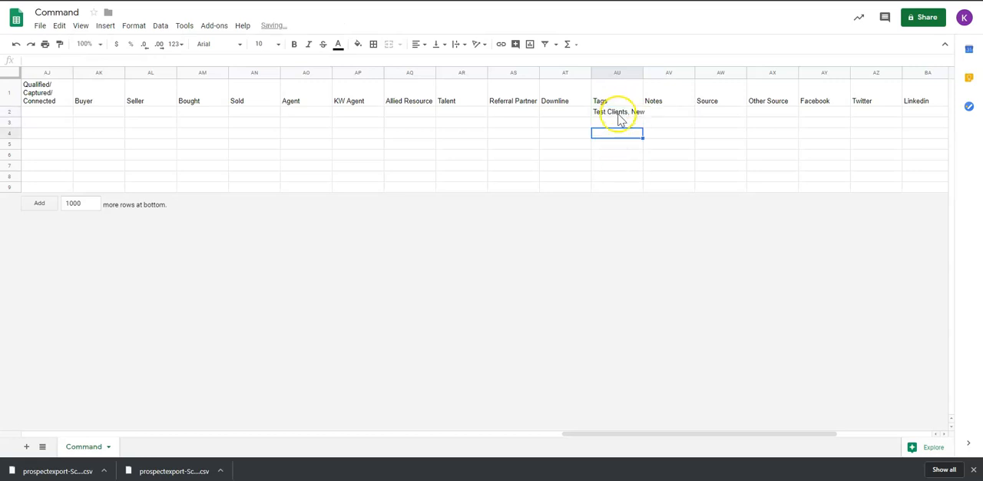
Step: Copy the tag entry in AU2 to the rest of the Tags column through row 9
click(620, 113)
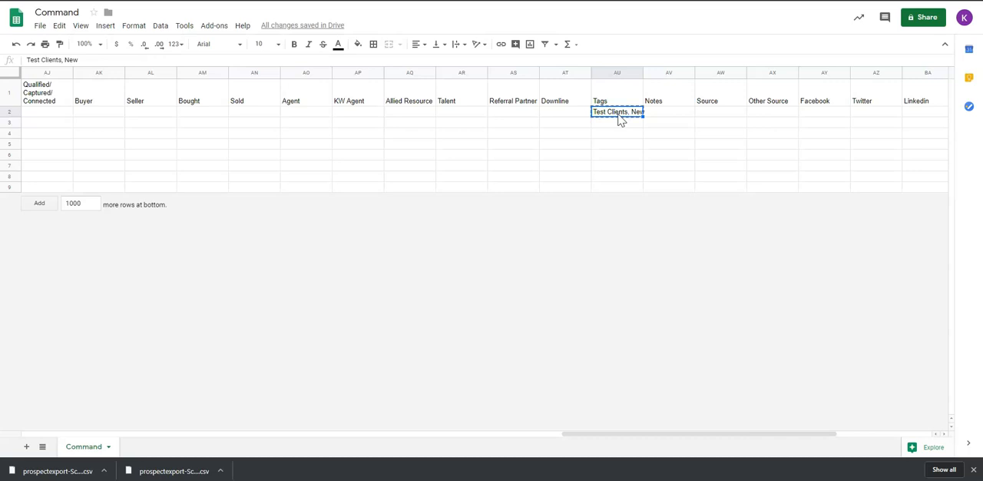
click(620, 73)
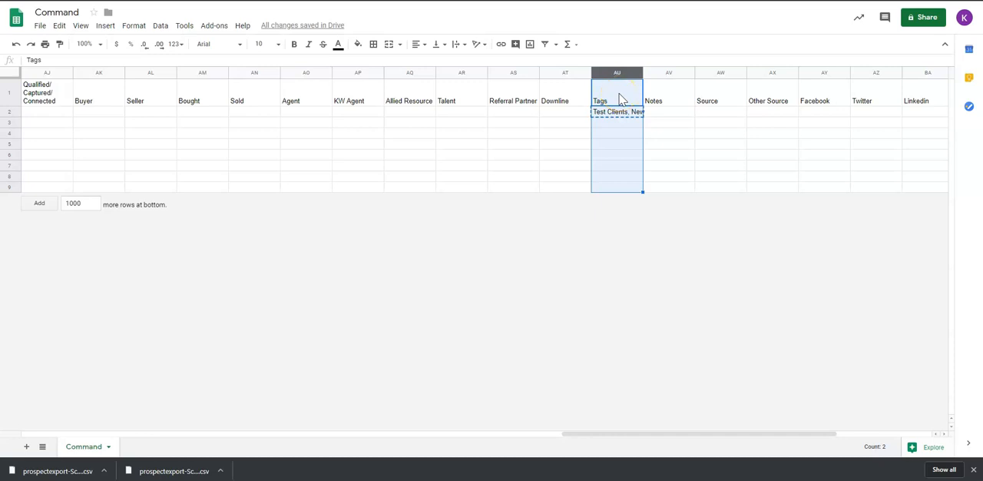
ctrl+click(620, 93)
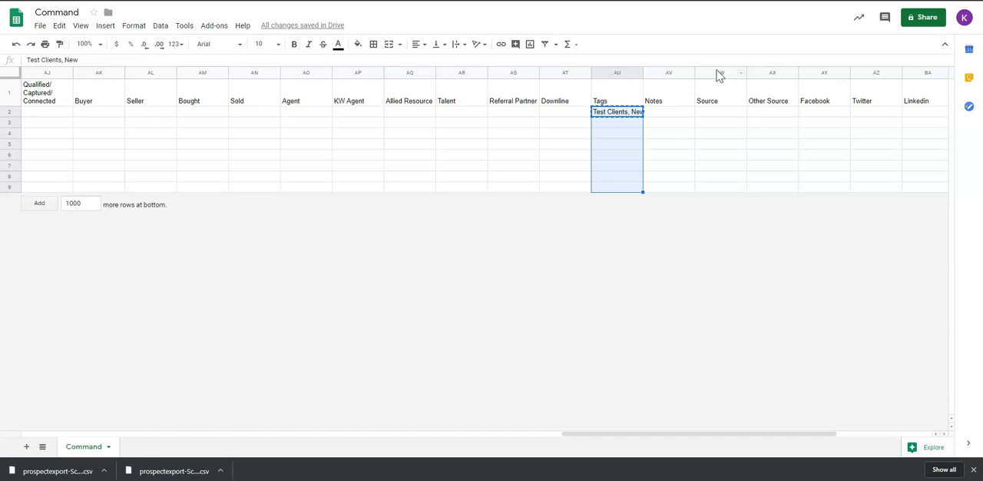
key(ctrl+v)
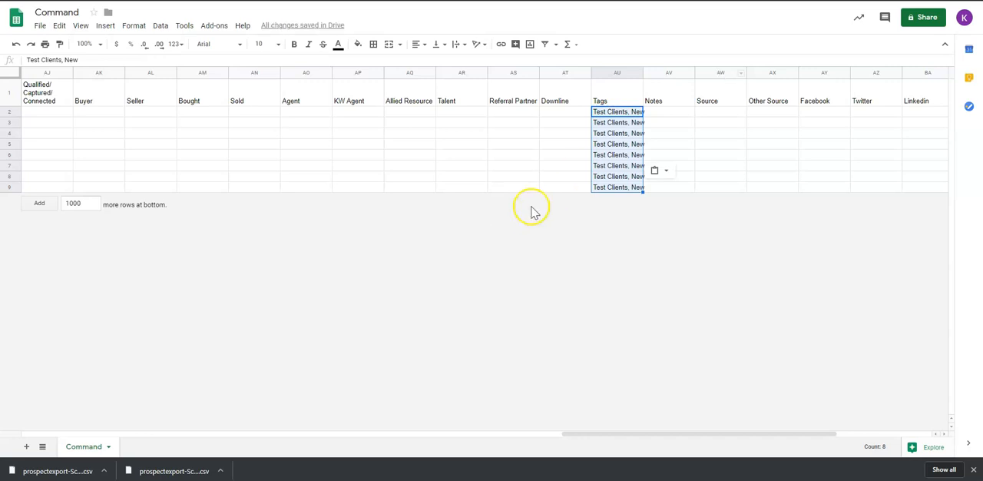
click(574, 176)
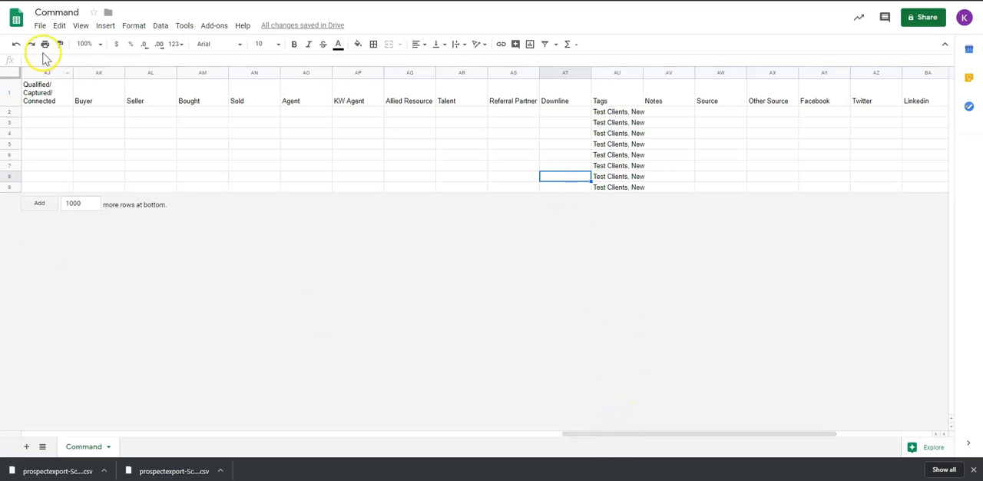
Step: Rename the Command spreadsheet as "Test Clients Import - 12 16 2019"
click(80, 13)
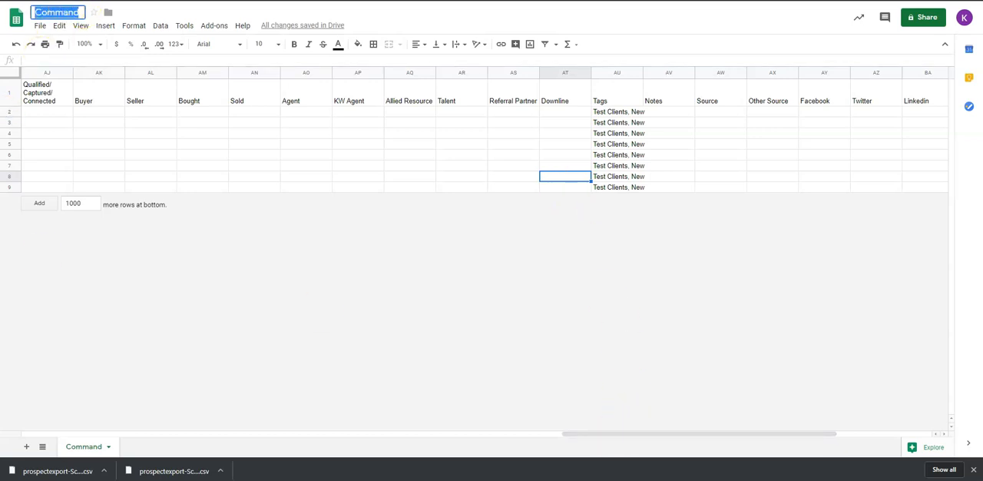
text(Test Clients Import - 12)
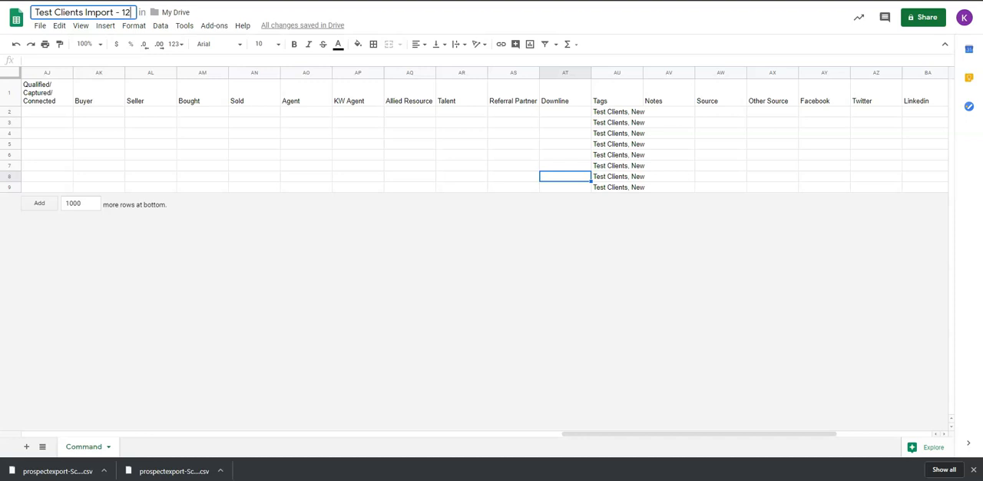
text( 16 2019)
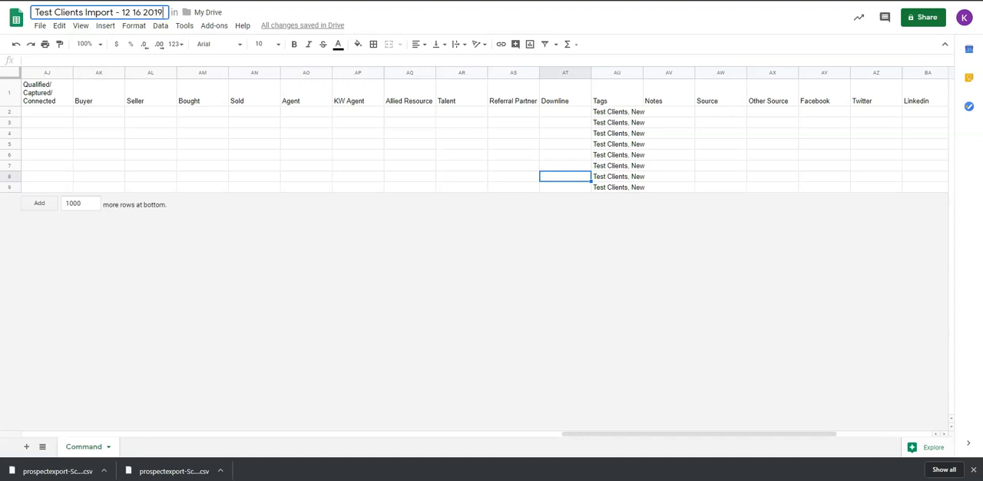
Step: Download the current sheet as a comma-separated values (.csv) file
click(38, 27)
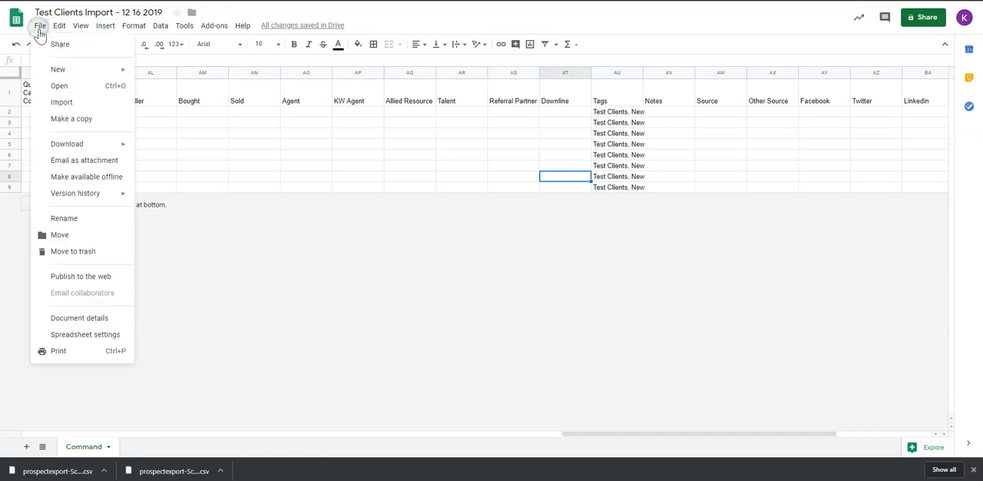
mouse_move(70, 145)
click(102, 147)
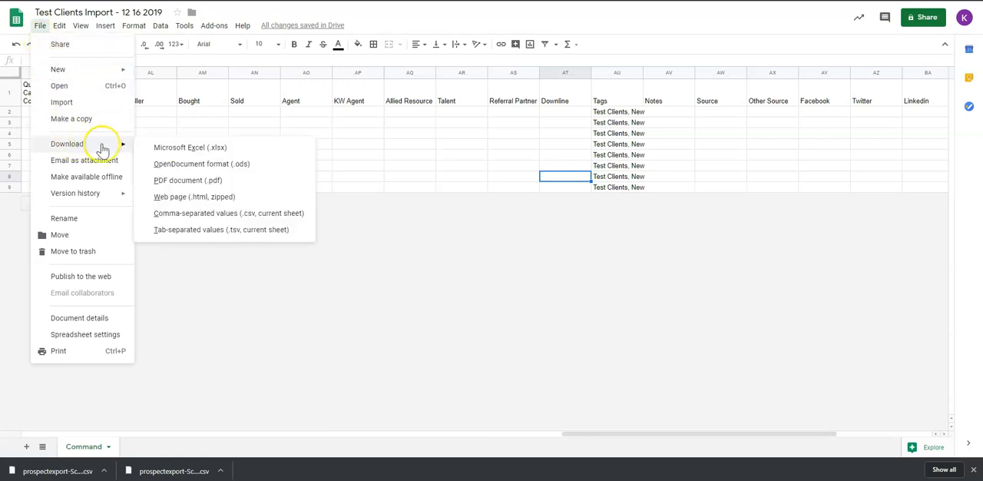
click(197, 219)
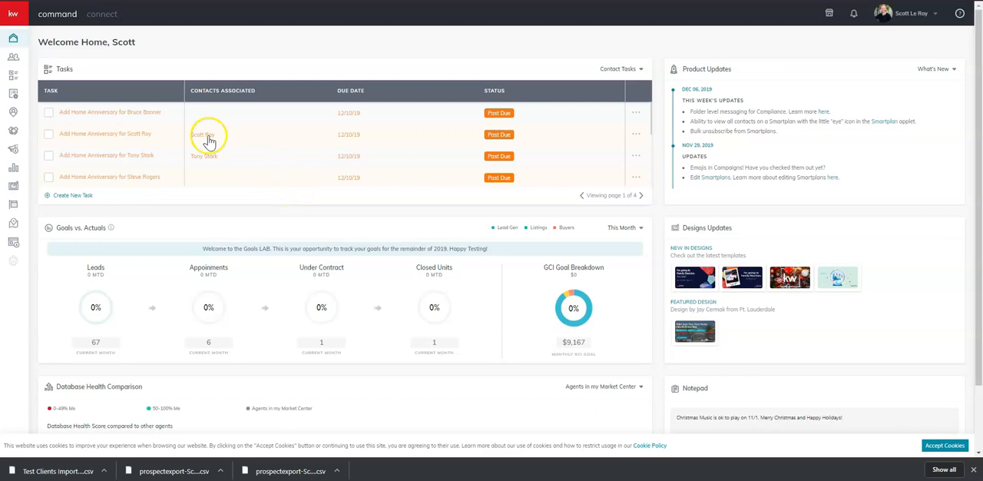
Step: Switch to KW Command, import "Test Clients Import - 12 16 2019 - Command.csv" into Contacts, and check the notifications
click(17, 60)
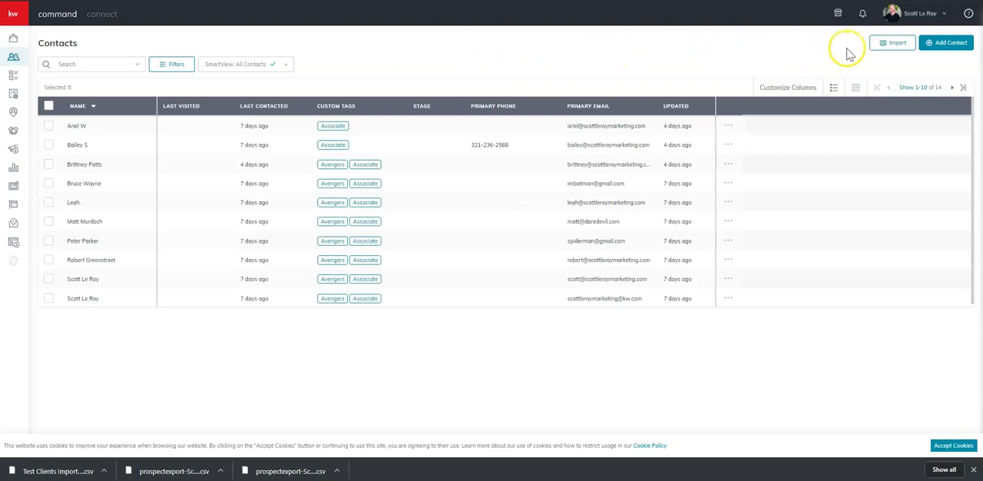
click(891, 43)
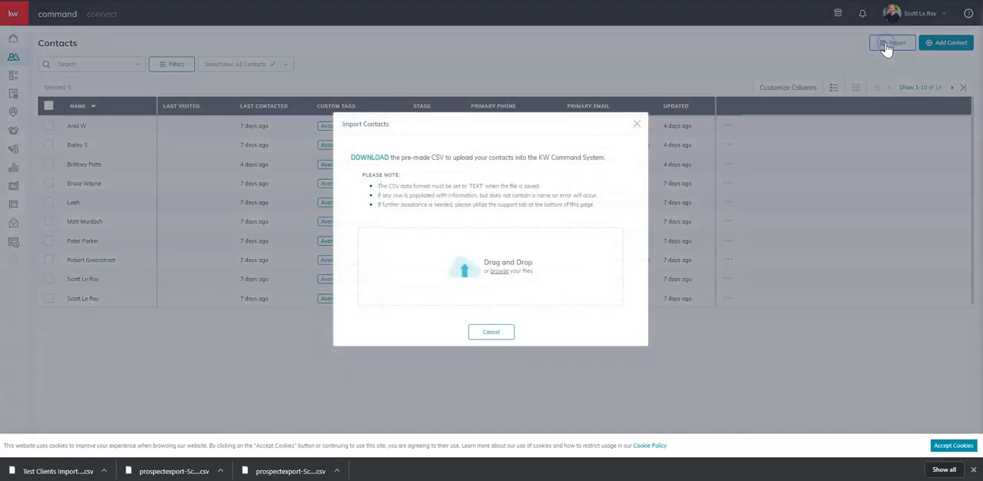
click(491, 275)
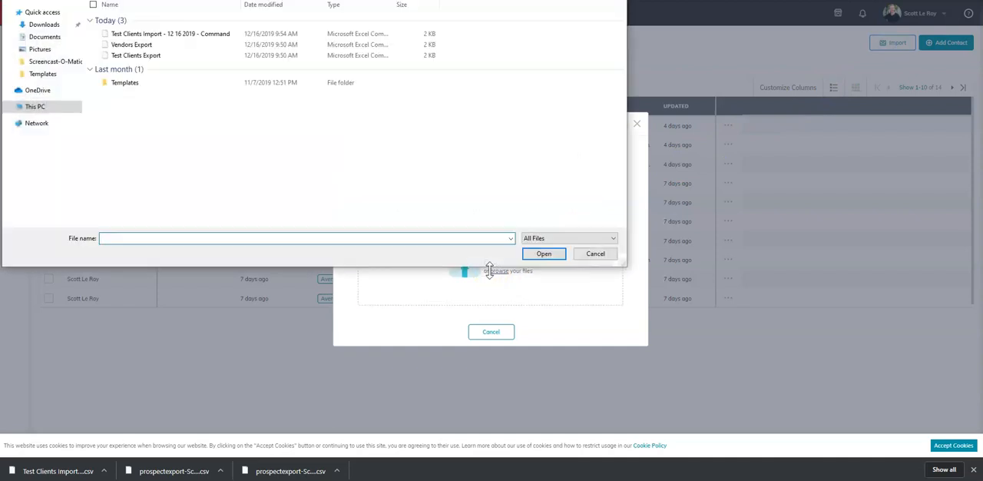
double_click(192, 34)
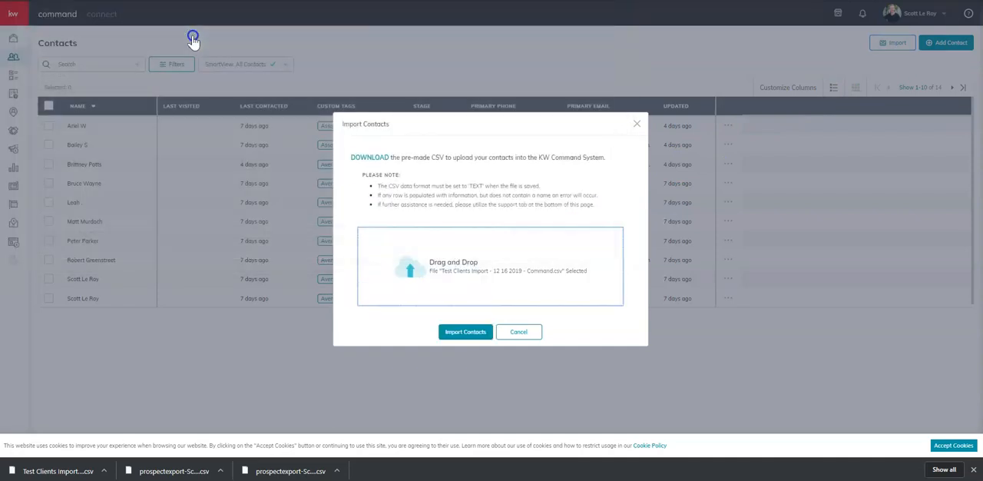
click(474, 331)
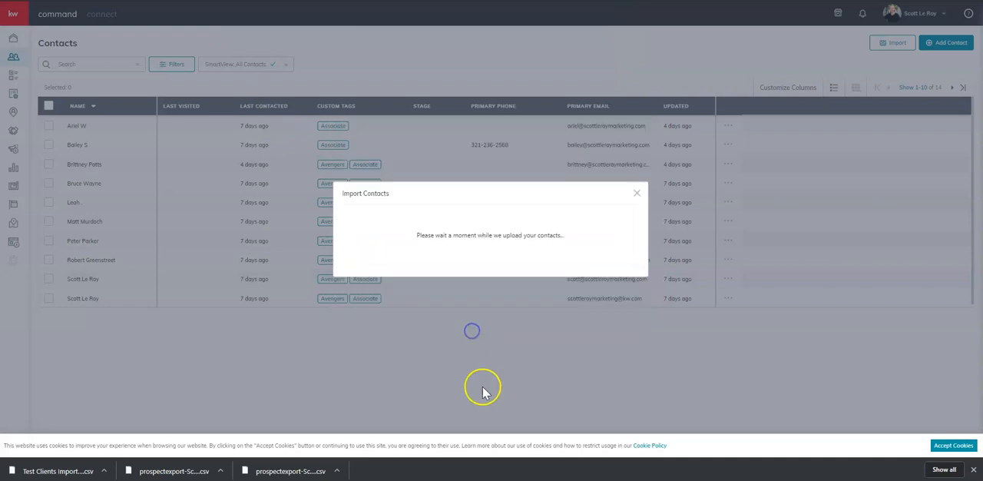
click(520, 309)
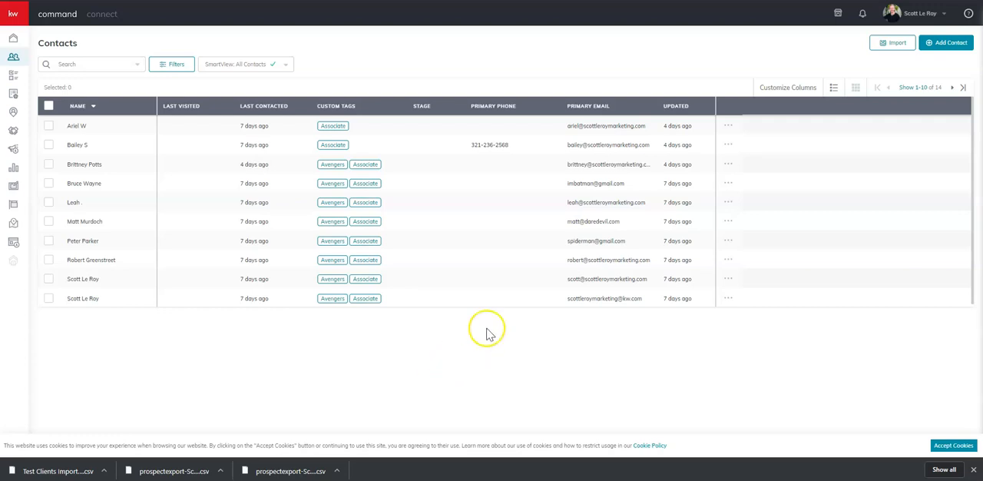
click(864, 16)
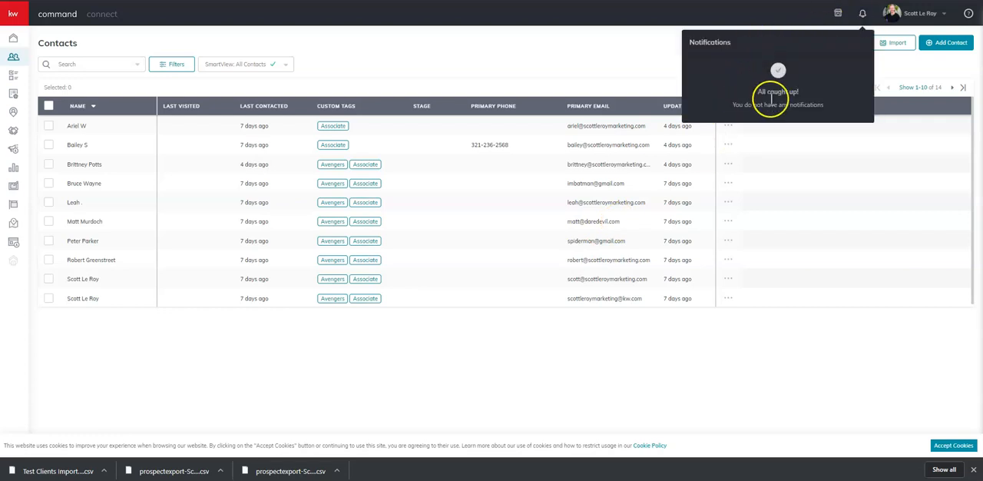
click(618, 68)
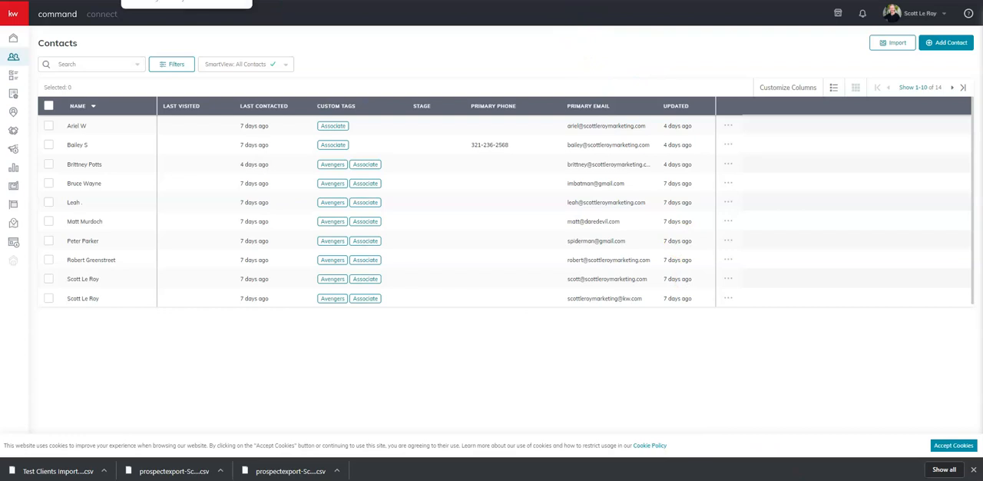
Step: Return to My Drive in Google Drive and upload the Vendors Export file
click(173, 0)
click(16, 15)
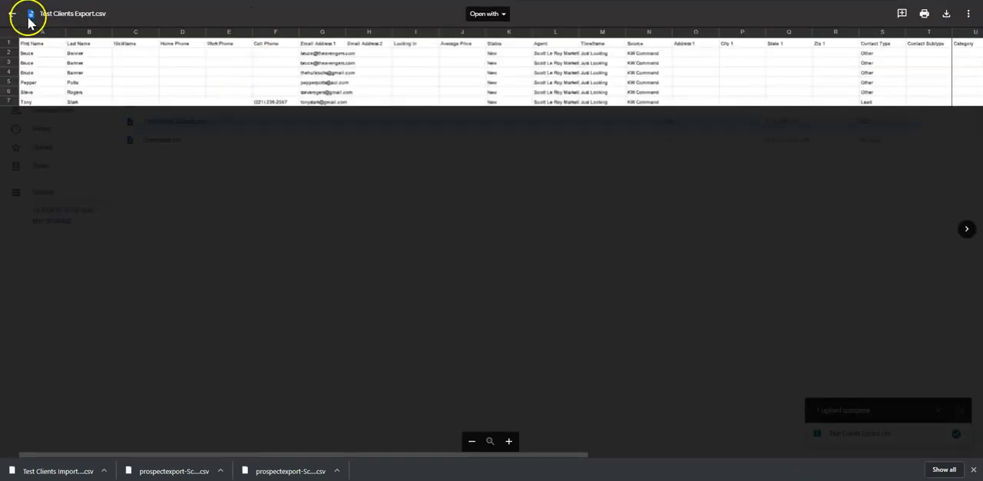
click(46, 46)
click(65, 76)
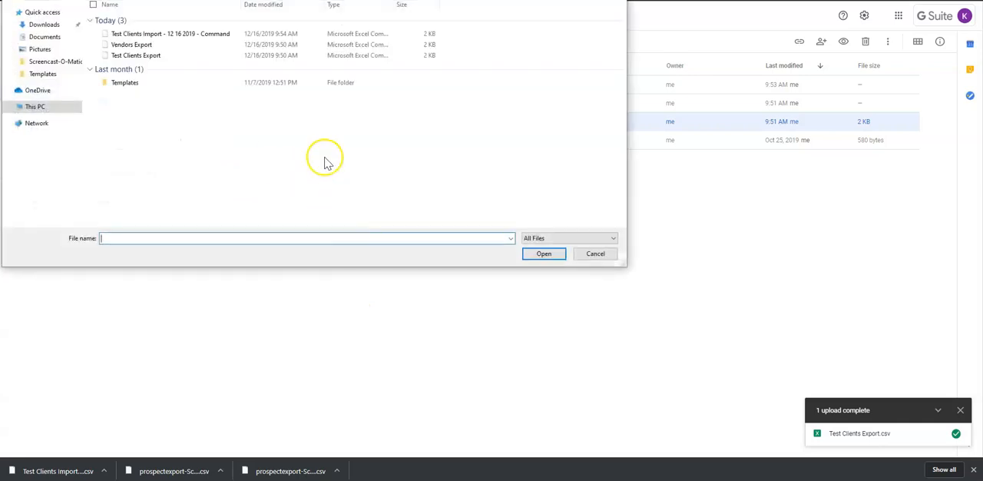
double_click(280, 46)
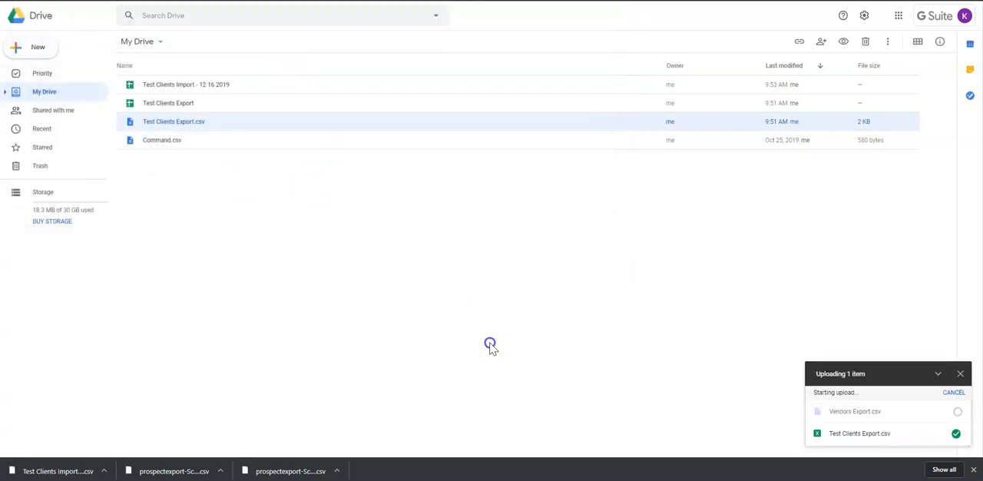